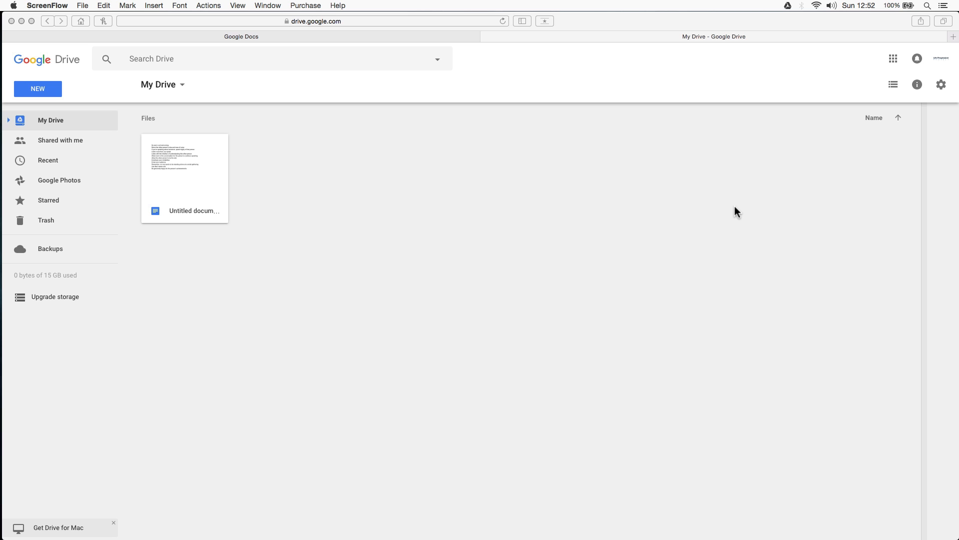
left_click(893, 61)
left_click(893, 60)
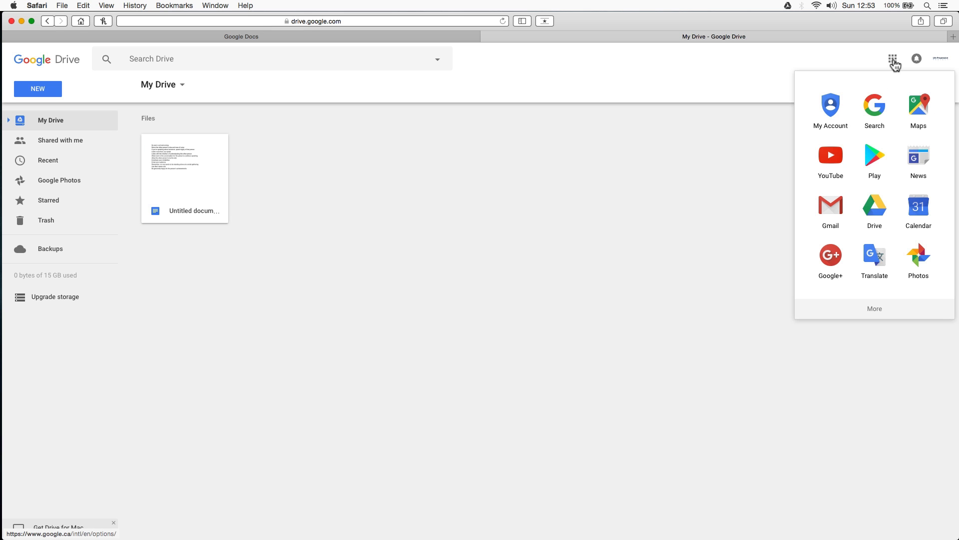
left_click(580, 239)
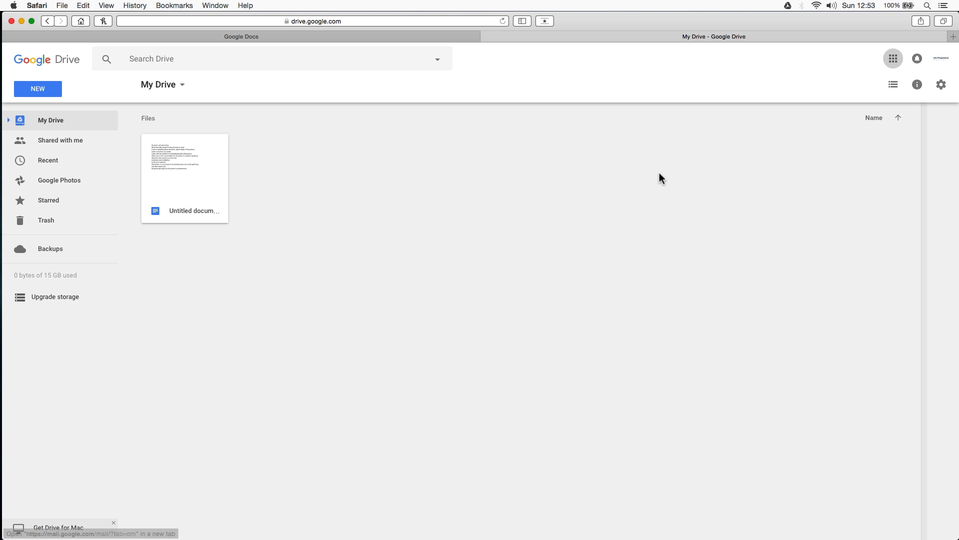
Step: Create a blank Google Sheets spreadsheet in My Drive
right_click(343, 192)
left_click(295, 180)
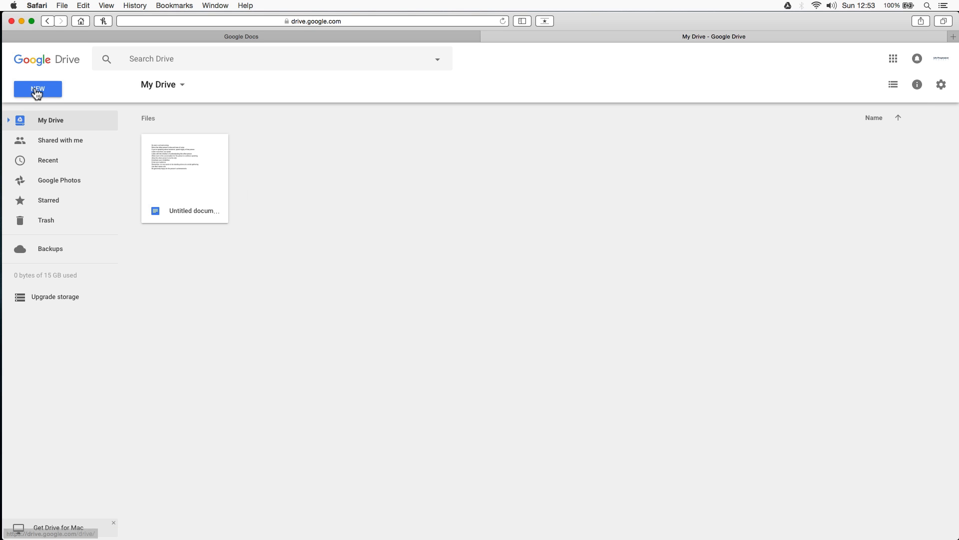
right_click(323, 208)
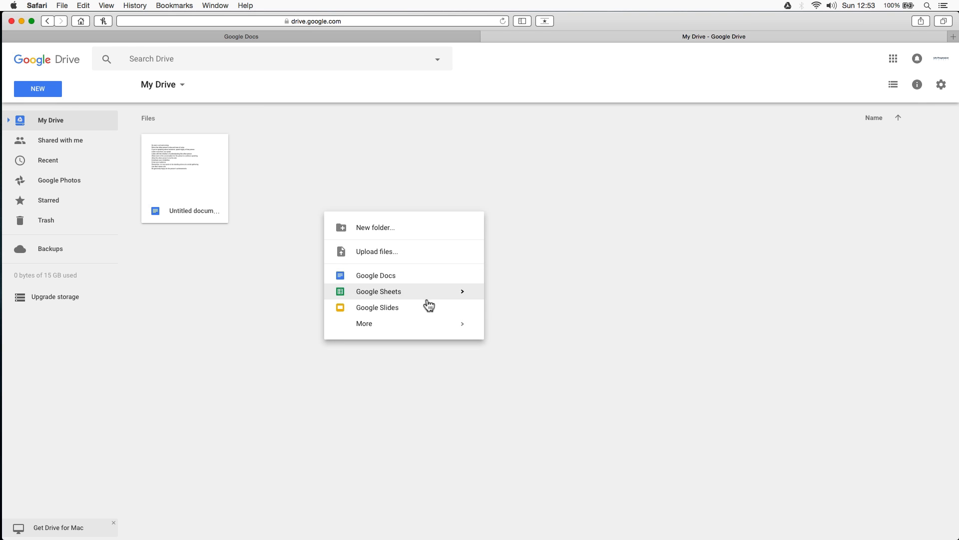
left_click(391, 296)
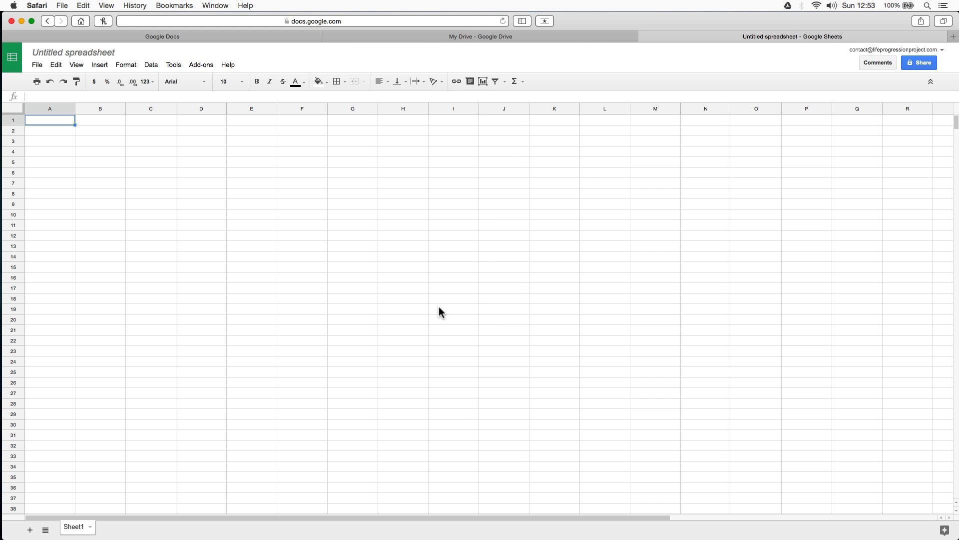
Step: Rename the untitled spreadsheet as Track Expenses
left_click(119, 52)
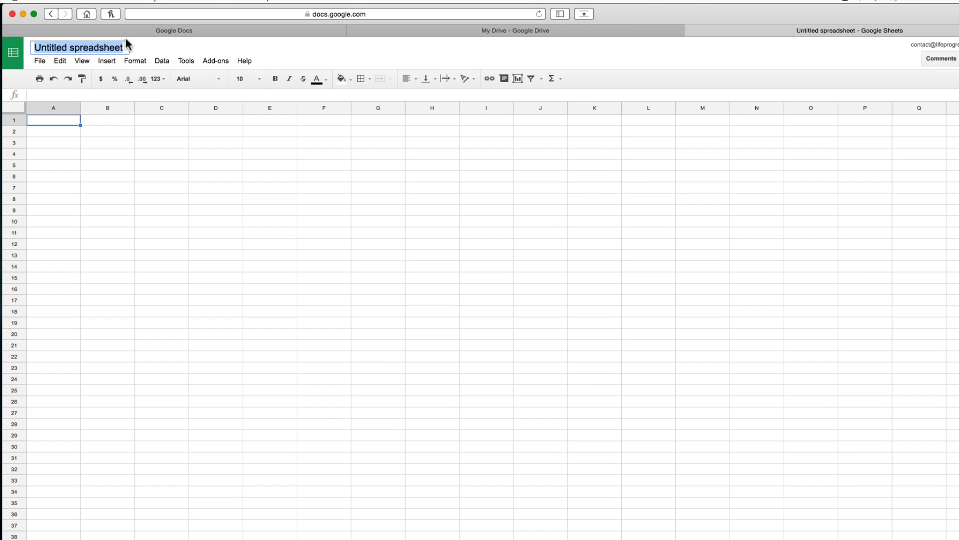
type("Track")
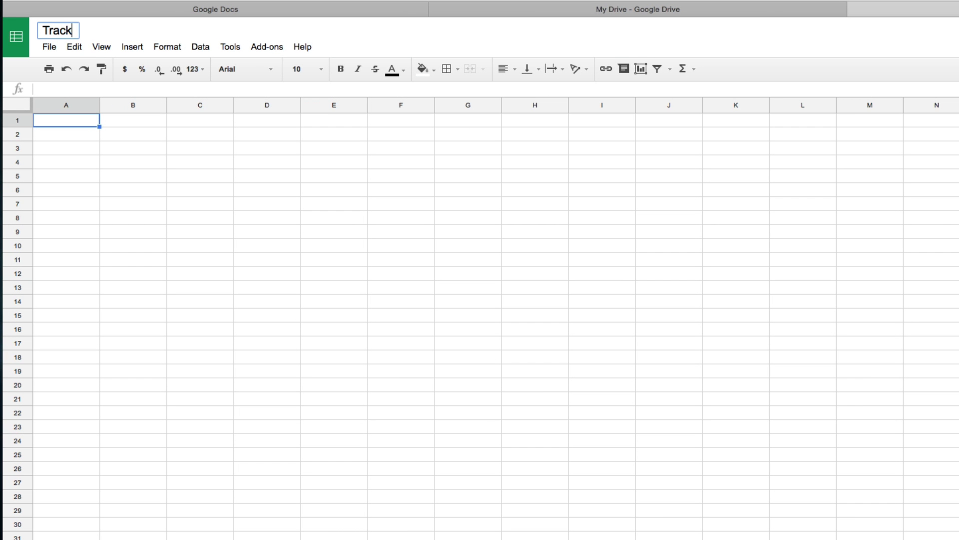
type(" Expenses")
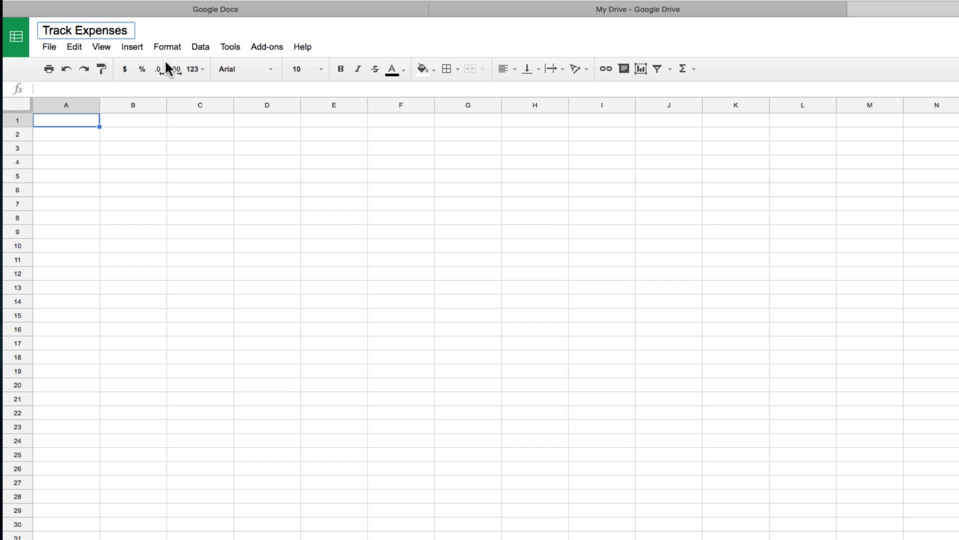
left_click(340, 247)
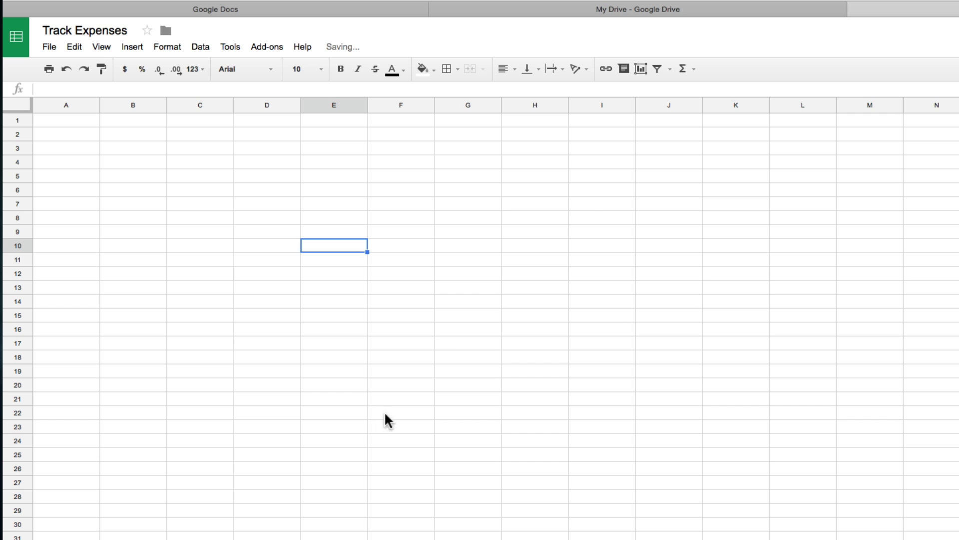
left_click(433, 357)
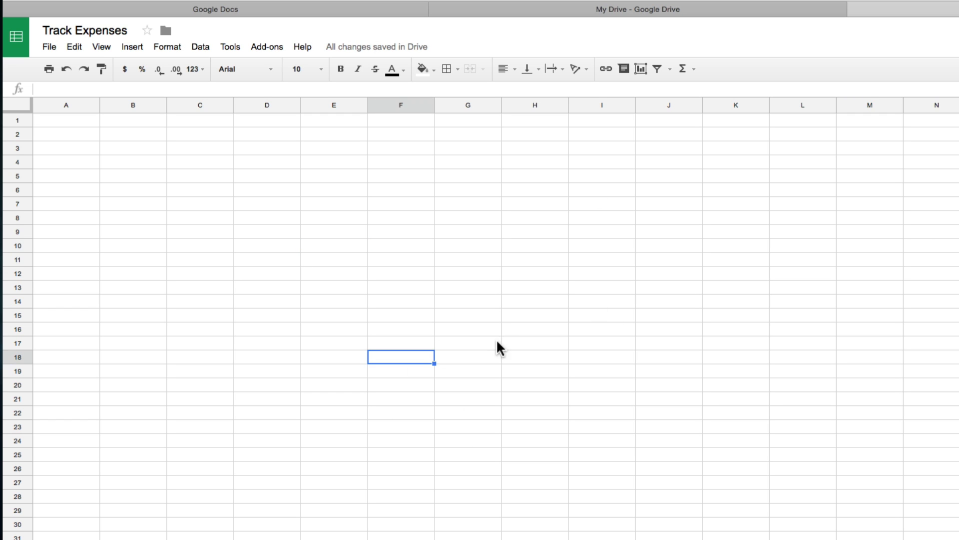
left_click(178, 218)
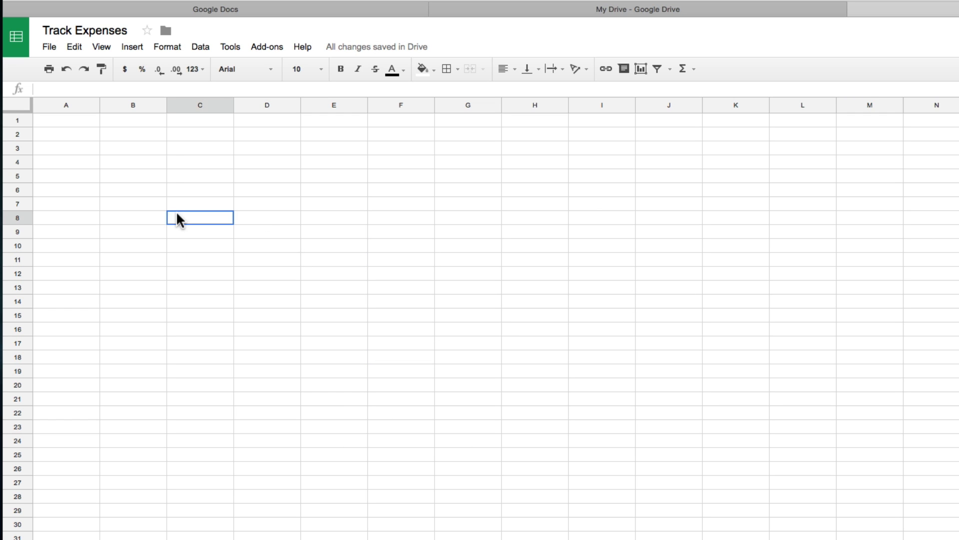
left_click(263, 218)
type("zsdgj")
key("BackSpace")
key("BackSpace")
key("BackSpace")
key("BackSpace")
key("BackSpace")
type("235235")
key("BackSpace")
key("BackSpace")
key("BackSpace")
key("BackSpace")
key("BackSpace")
key("BackSpace")
left_click(430, 358)
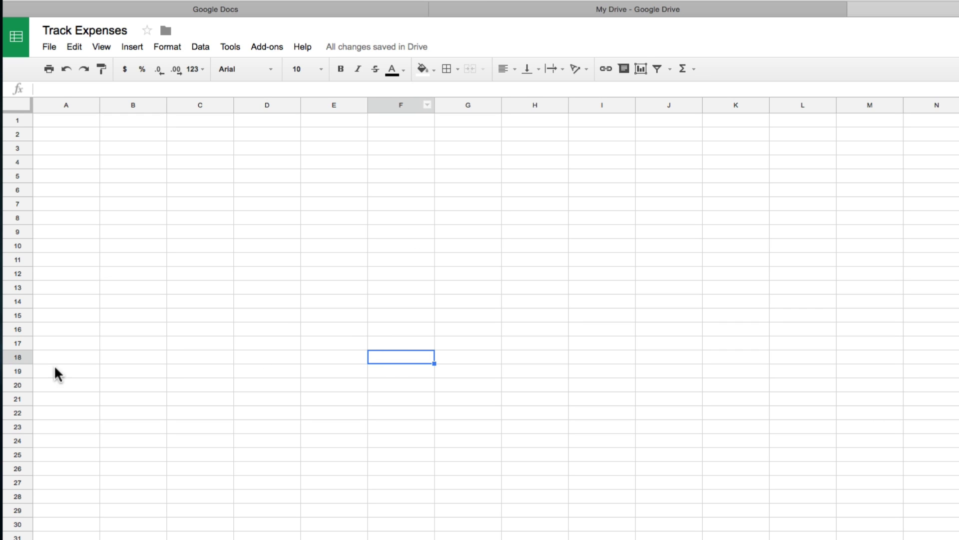
left_click(154, 210)
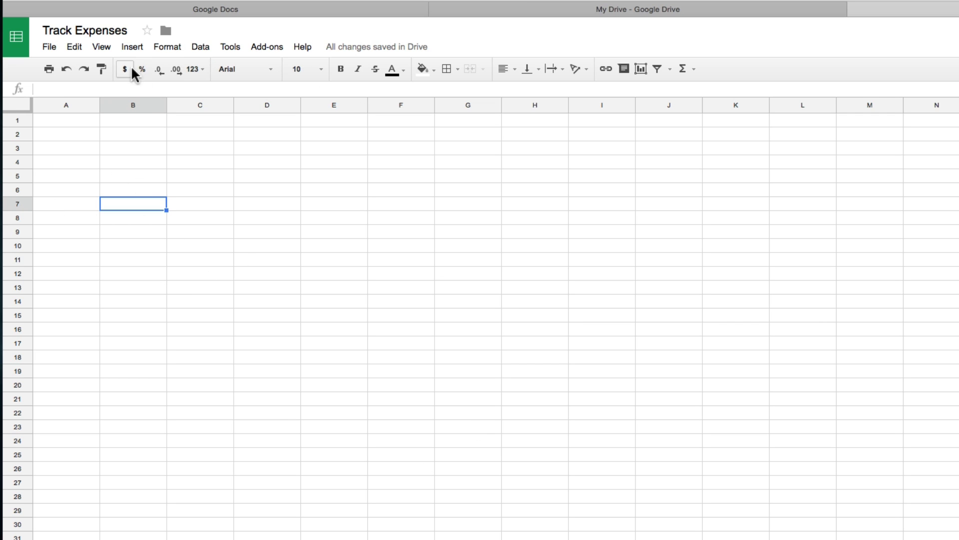
left_click(270, 68)
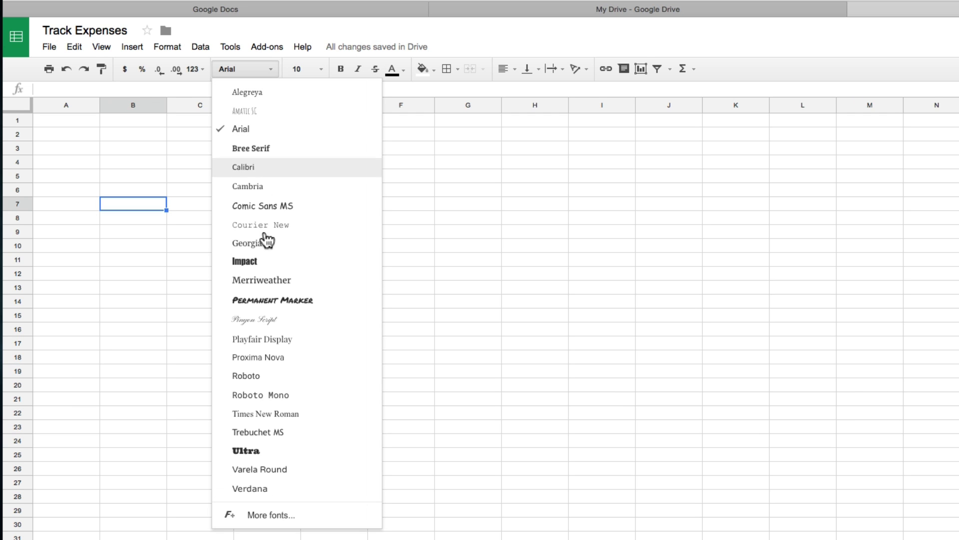
left_click(310, 67)
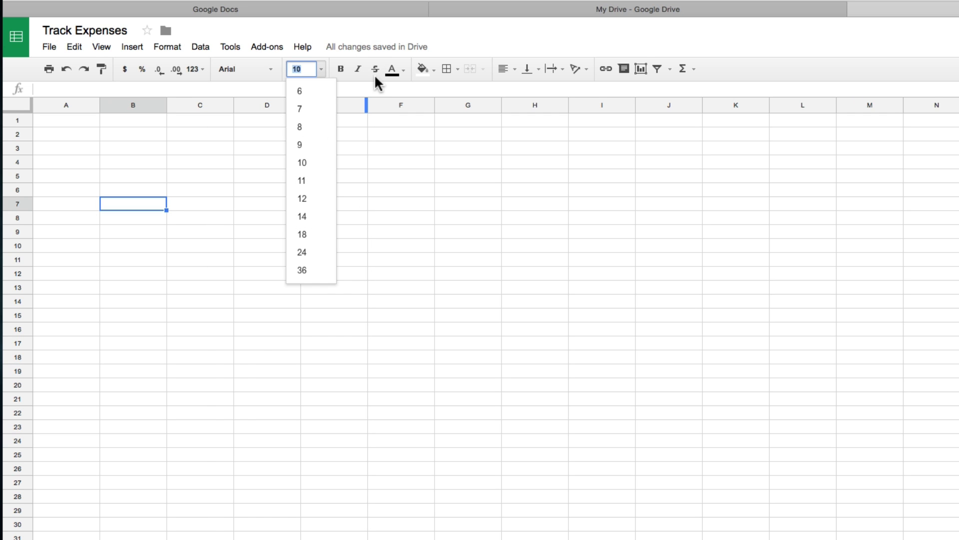
left_click(405, 204)
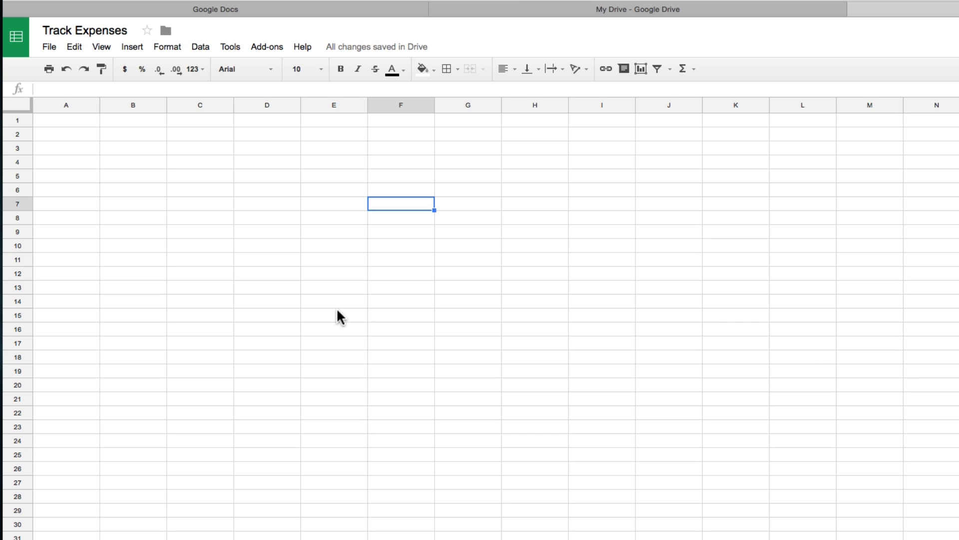
left_click(170, 219)
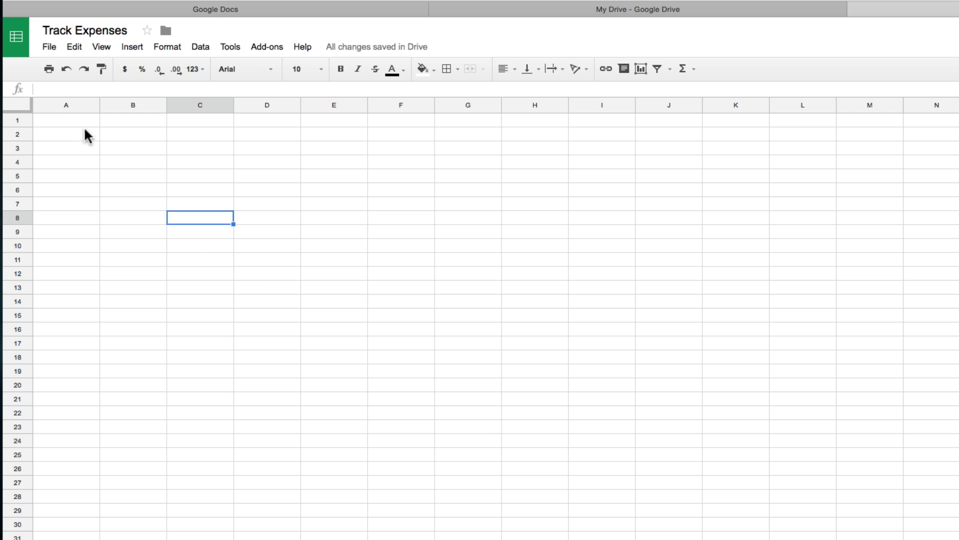
Step: Widen columns A, B and C, making column A the widest for the descriptions
left_click_drag(100, 104, 202, 106)
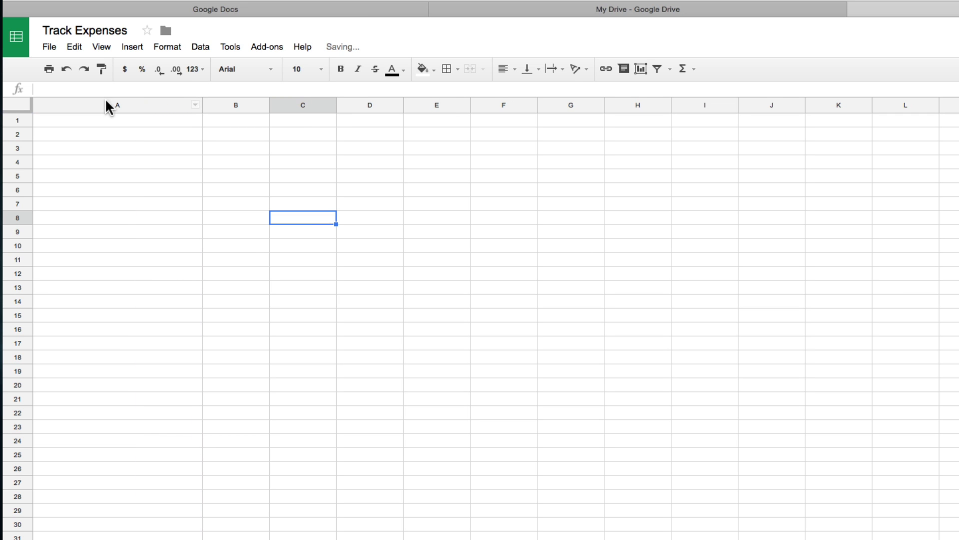
left_click_drag(269, 105, 387, 108)
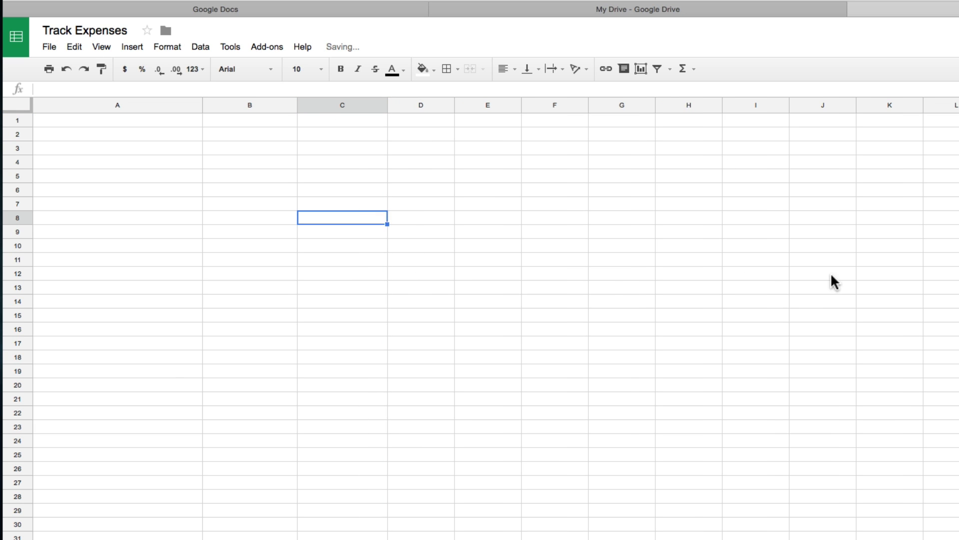
Step: Enter the column headers DESCRIPTION, MONTHLY and YEARLY in cells A1, B1 and C1
left_click(82, 120)
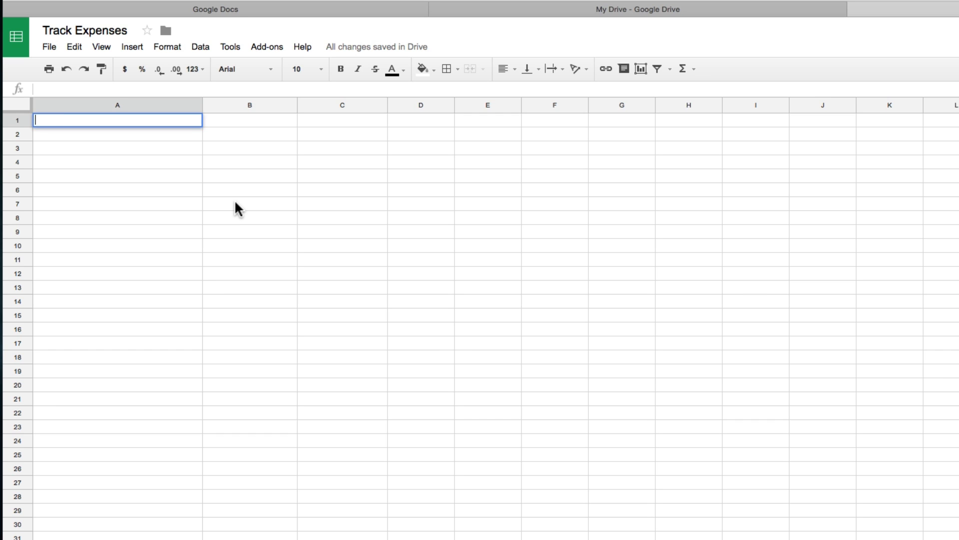
type("DESCRIPTION")
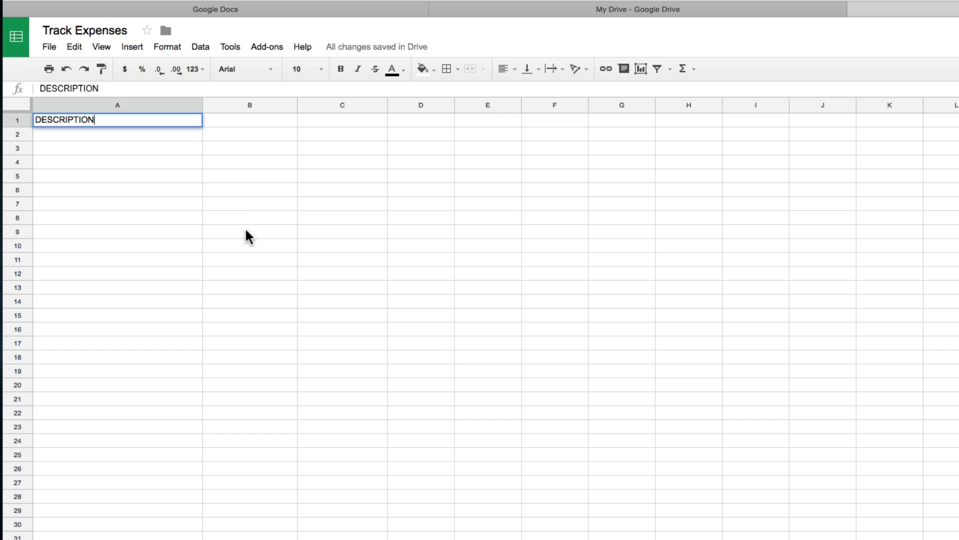
left_click(251, 126)
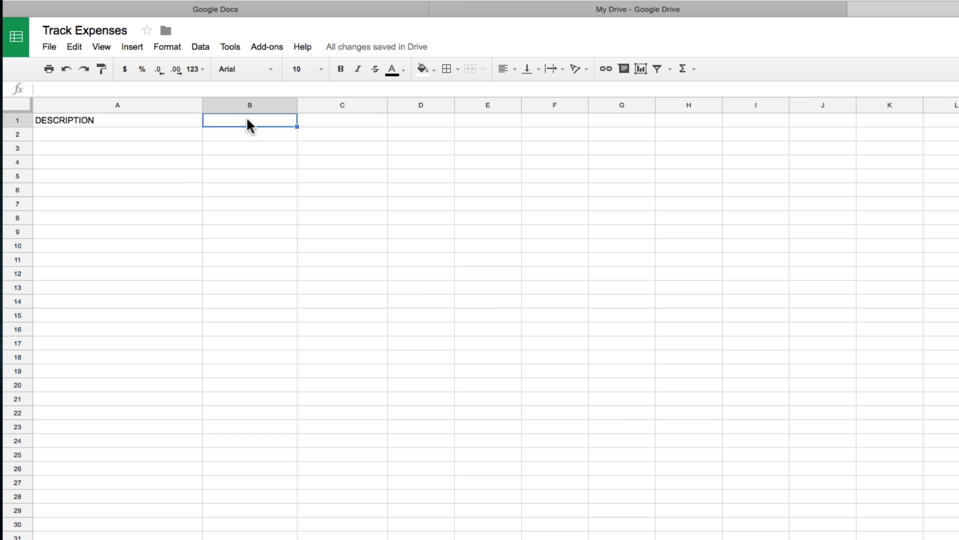
type("MONTHLY")
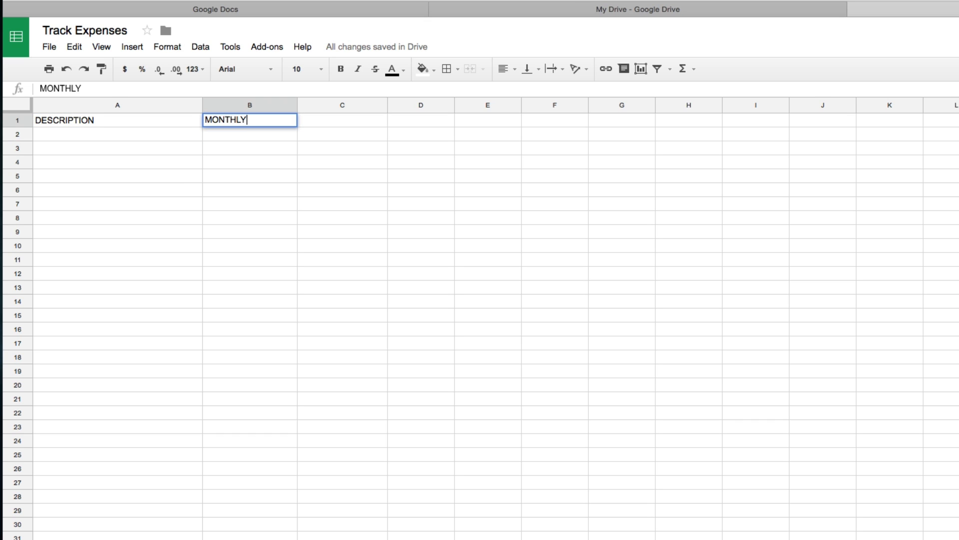
left_click(342, 120)
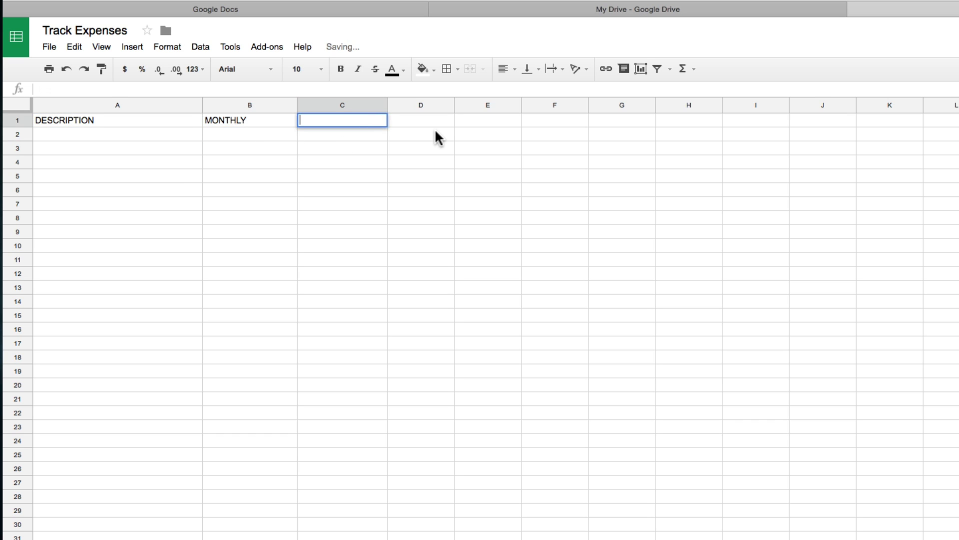
type("YEARLY")
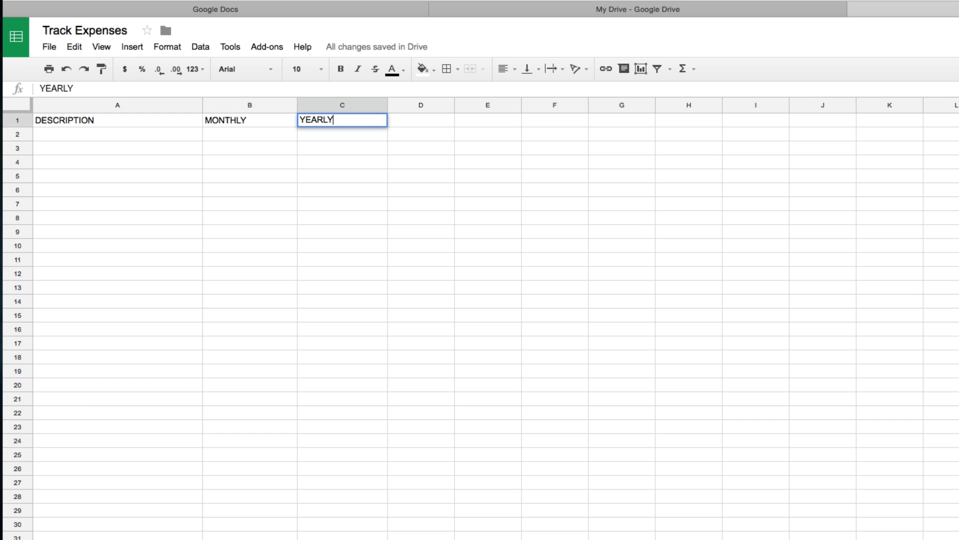
left_click(385, 233)
key("Down")
key("Down")
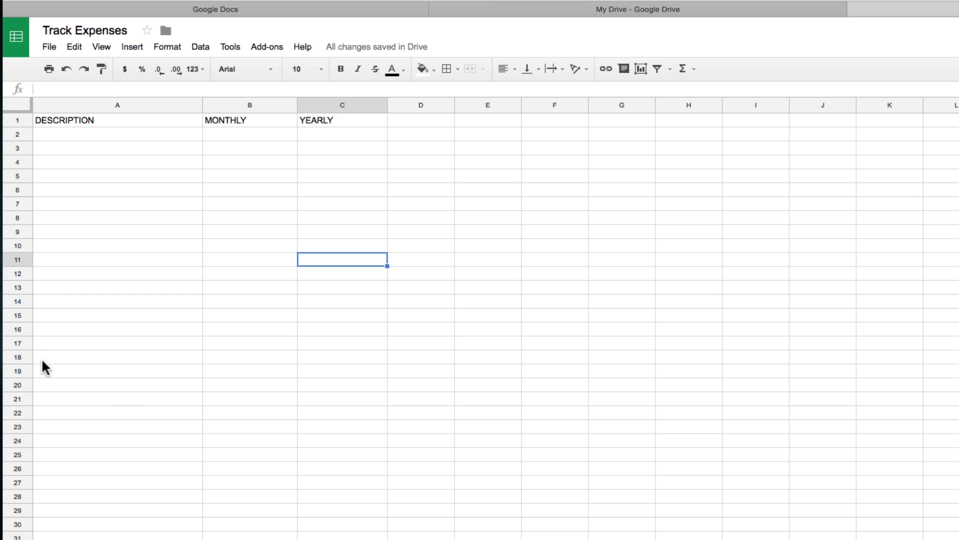
Step: Enter the row label TOTAL in cell A20
left_click(52, 385)
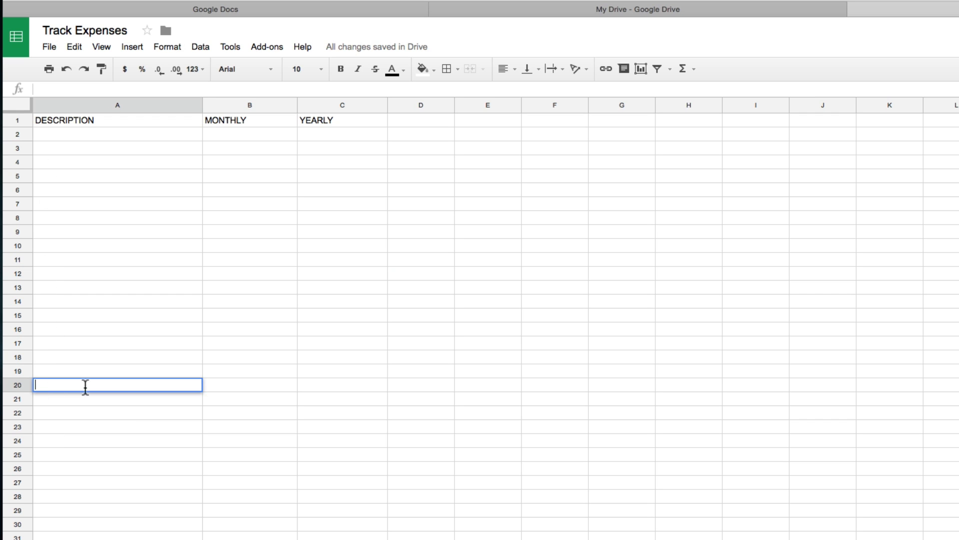
type("TOTAL")
left_click(222, 424)
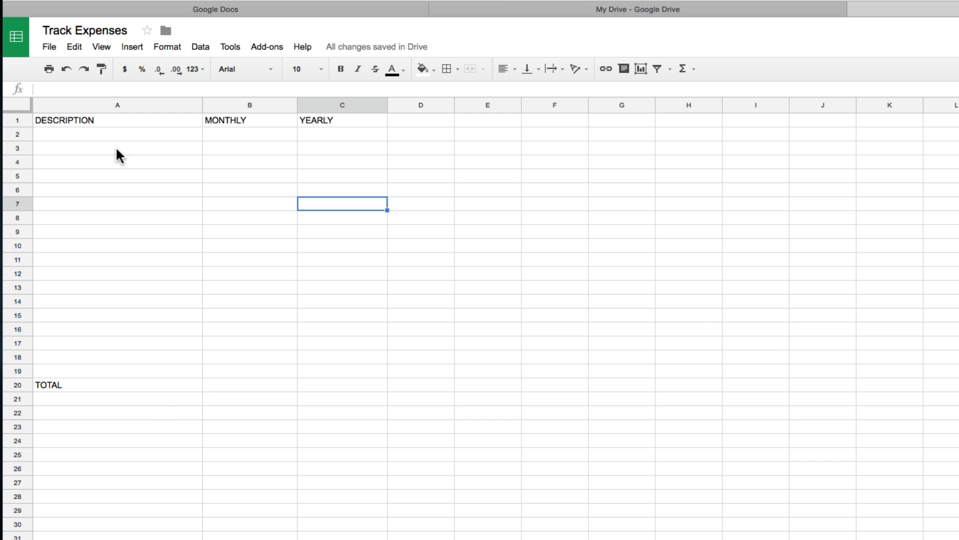
Step: Fill the header cells A1 to C1 with bright red
left_click(89, 120)
left_click_drag(203, 122, 329, 125)
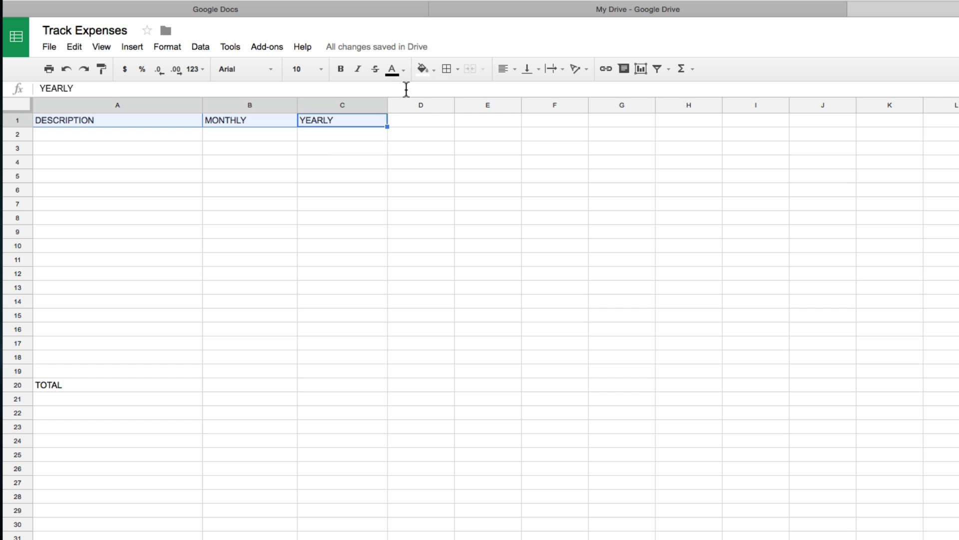
left_click(433, 70)
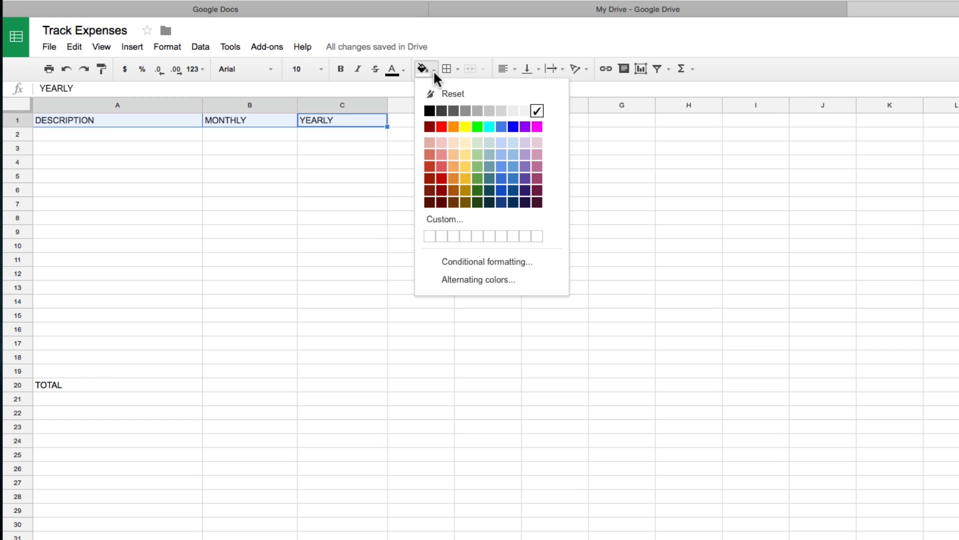
left_click(442, 127)
left_click(378, 152)
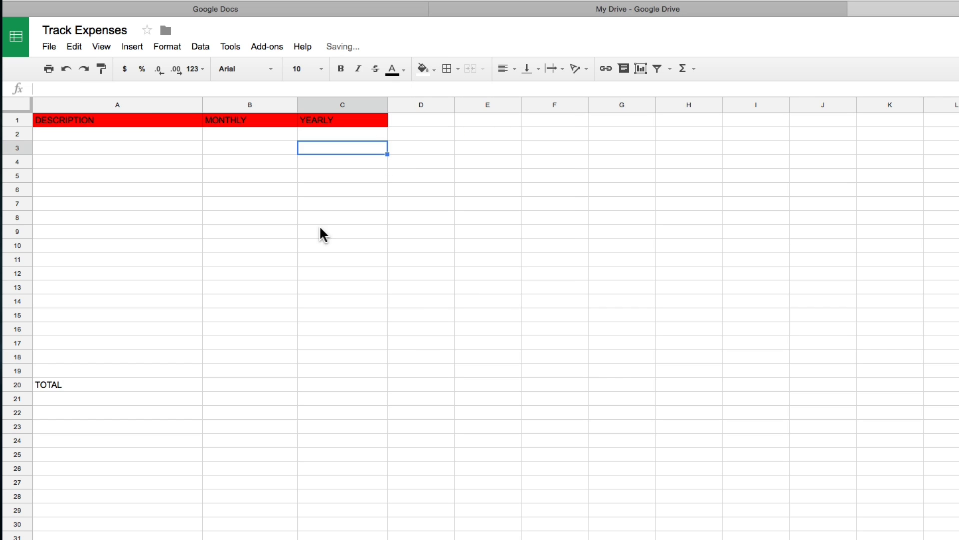
Step: Fill the TOTAL row from A20 to C20 with the same bright red as the headers
left_click(56, 382)
left_click(343, 389, "shift")
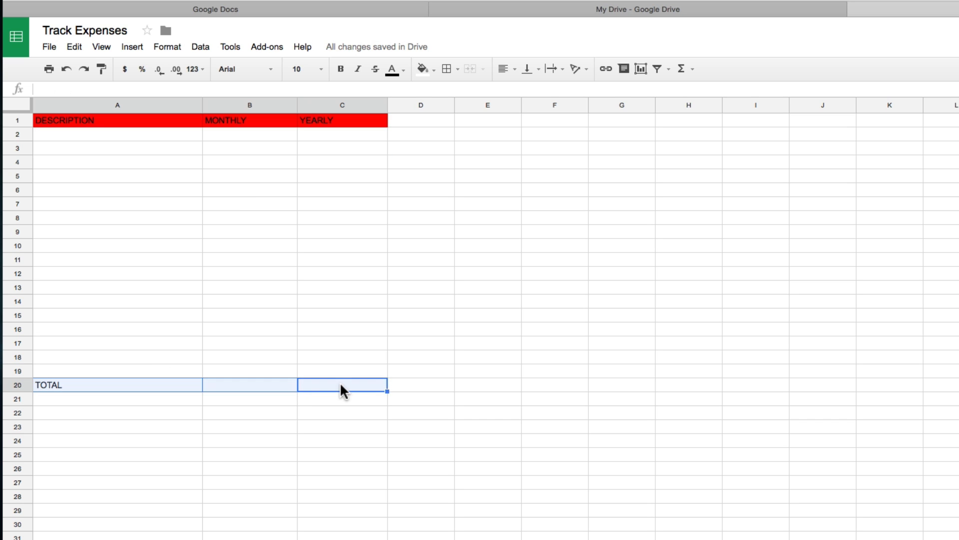
left_click(434, 70)
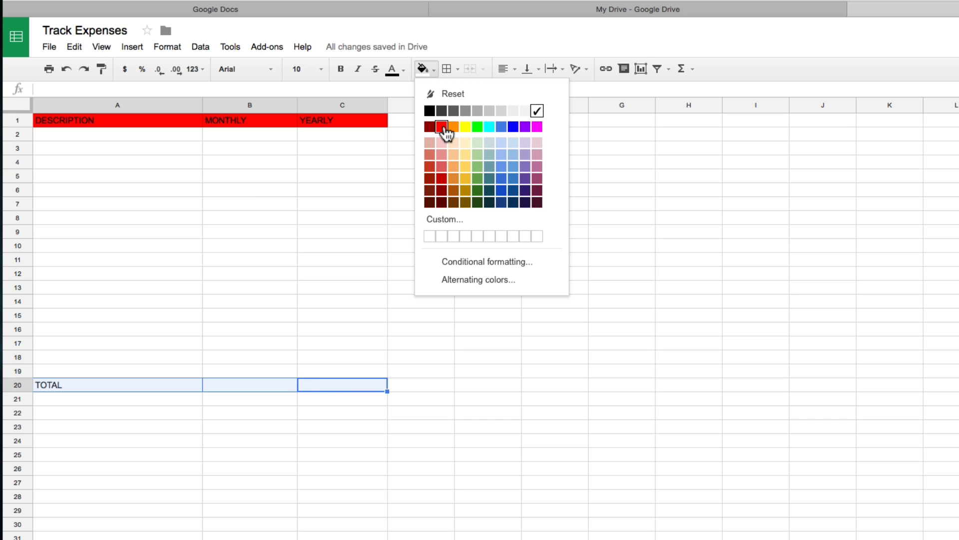
left_click(446, 127)
left_click(453, 344)
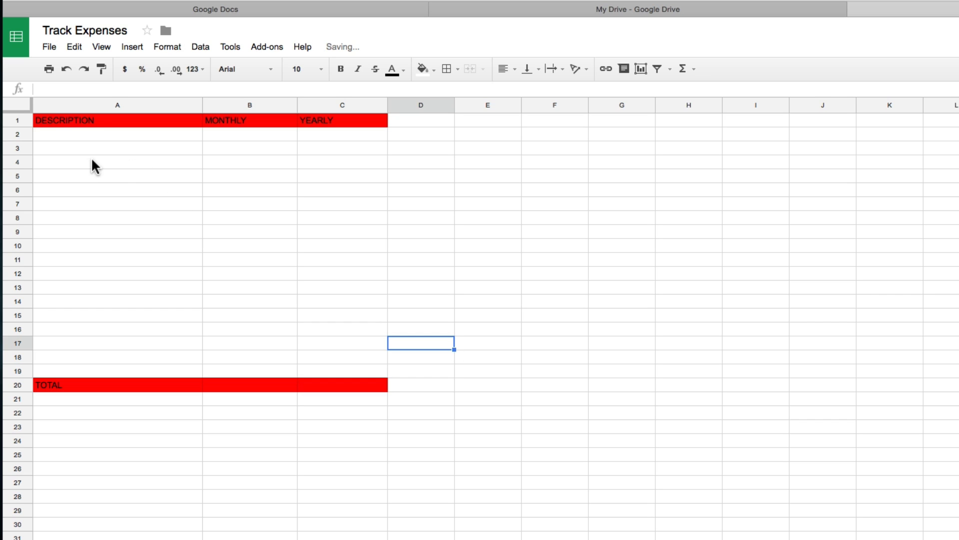
Step: Enter the expense descriptions Netflix subscription, Cellphone Bill and Gas/ Metro Pass in cells A2 to A4
double_click(64, 134)
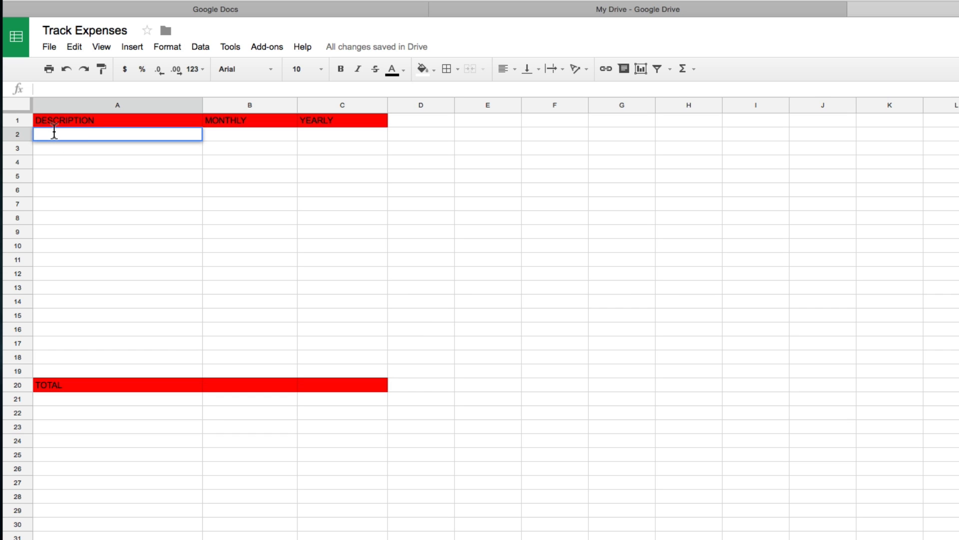
type("Netflix subscri")
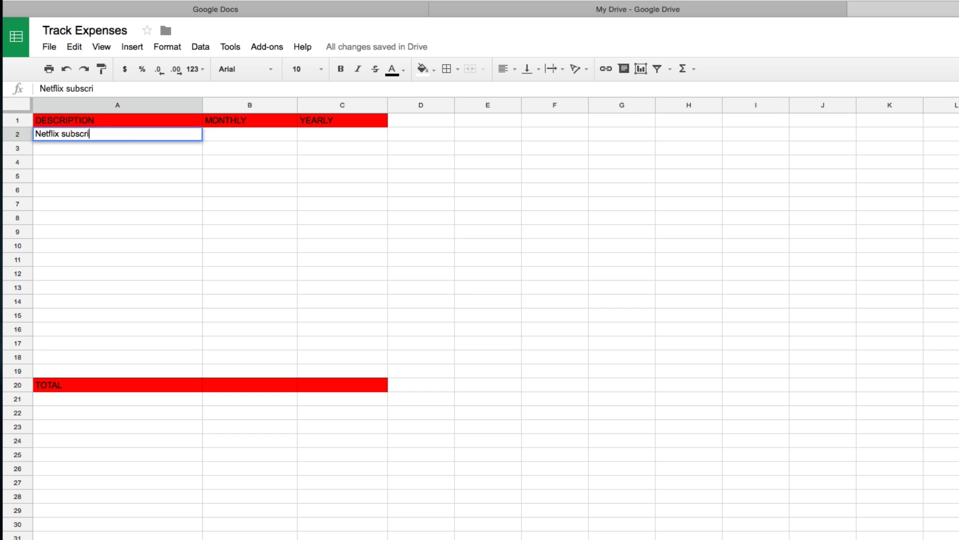
type("ption")
left_click(56, 143)
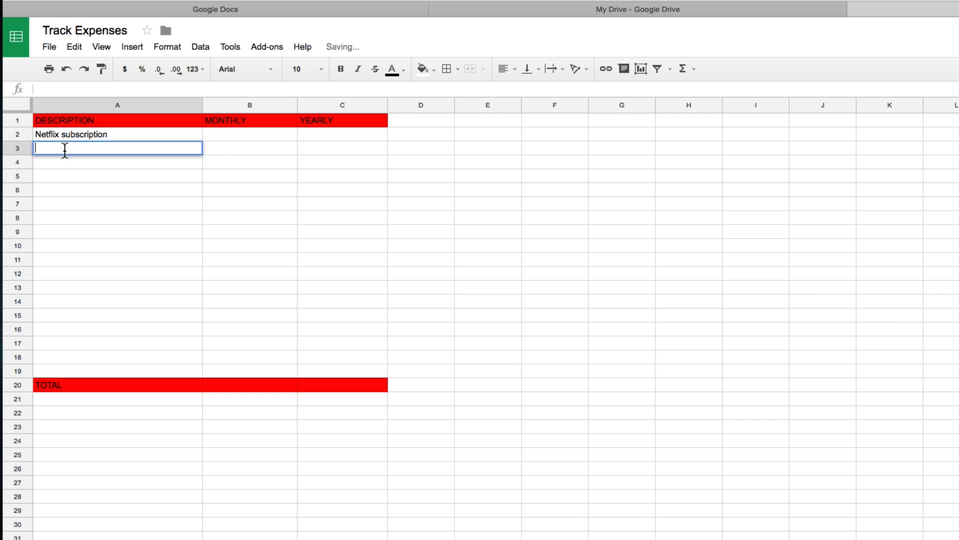
type("Cellphon")
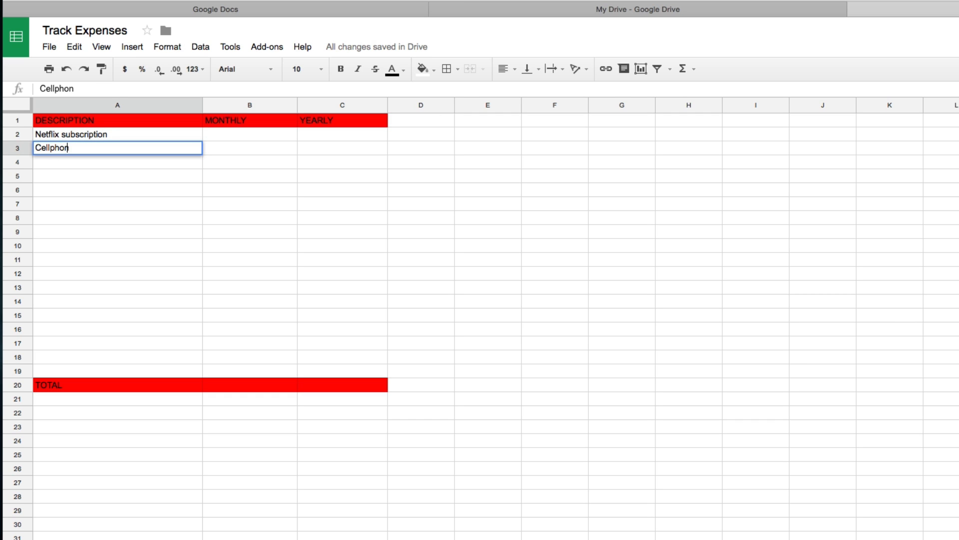
type("e Bill")
left_click(48, 163)
type("Gas/ Metro Pass")
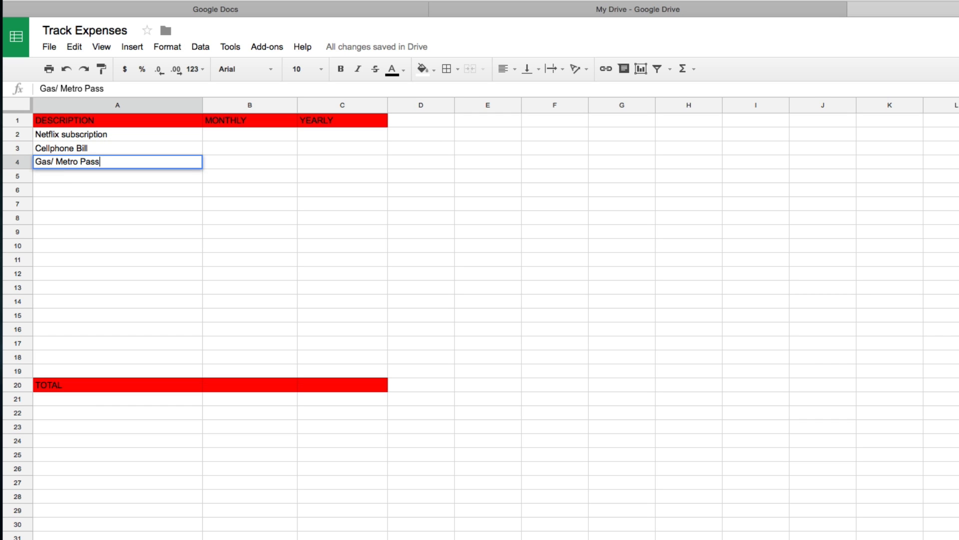
Step: Enter the expense descriptions Rent, Food and Internet in cells A5 to A7
left_click(63, 172)
type("Rent")
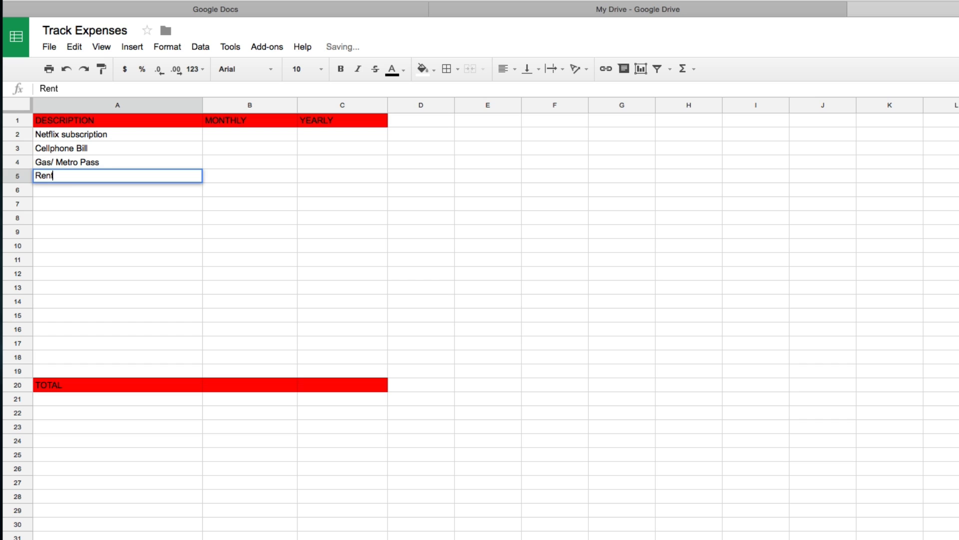
left_click(65, 184)
type("F")
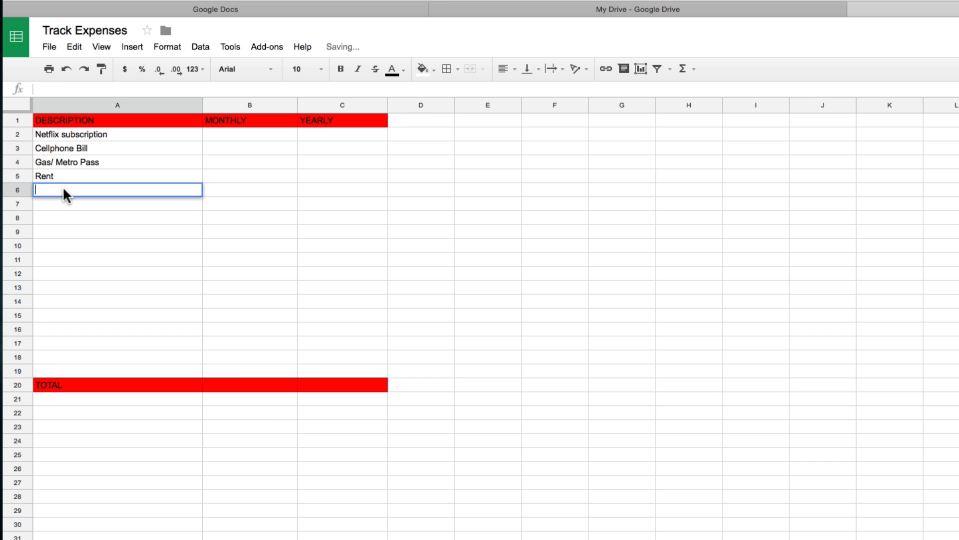
type("ood")
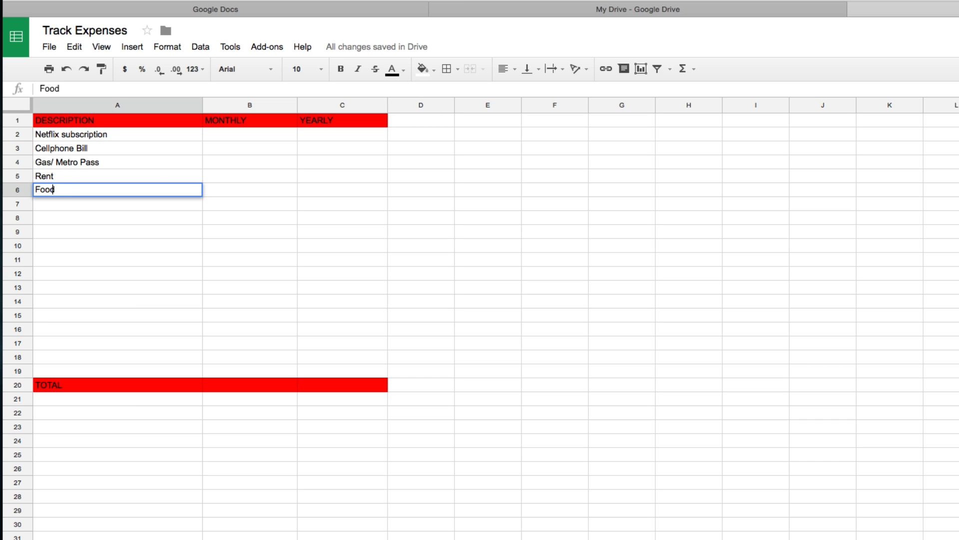
left_click(55, 201)
type("Internet")
Step: Enter the description "Misc. Entertainment, travel, clothes etc." in cell A8
left_click(62, 214)
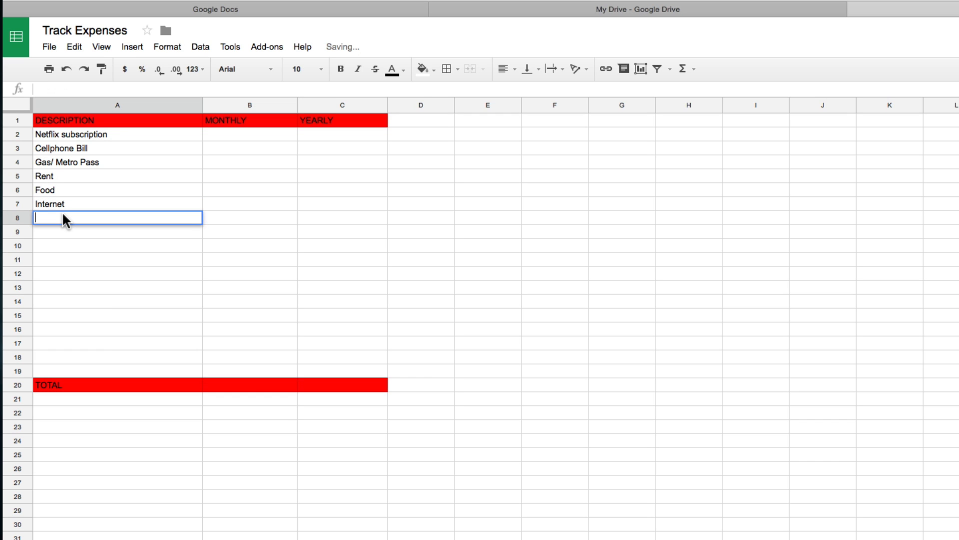
type("Misc.")
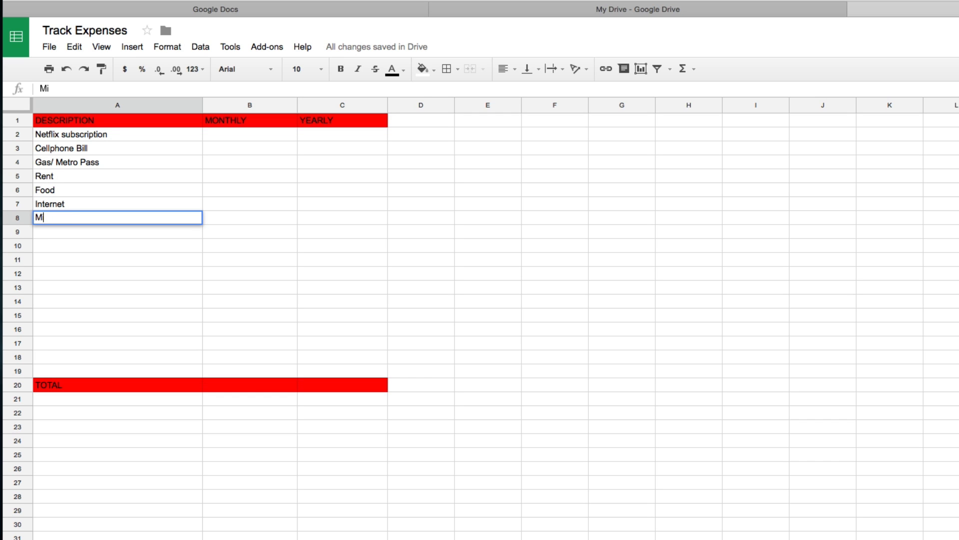
type(" Entertainmen ")
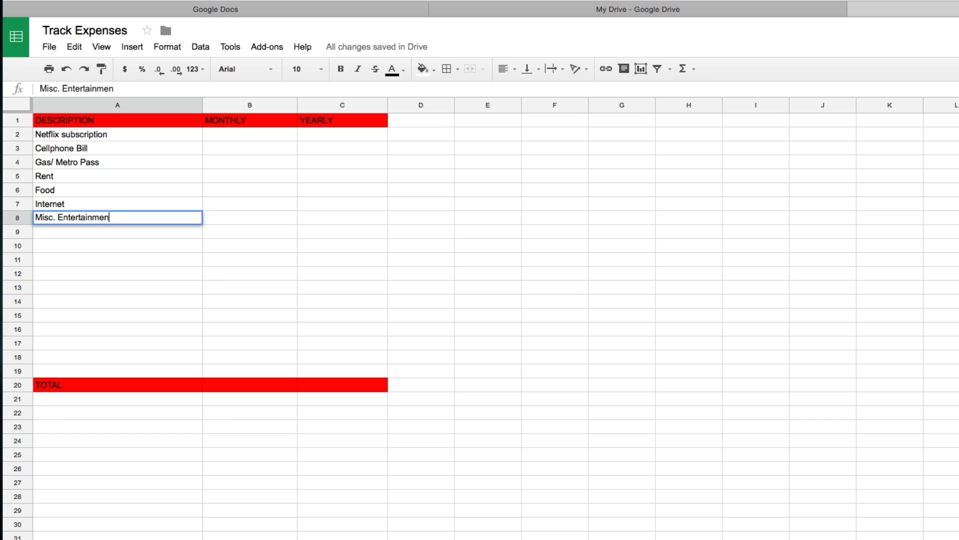
type(", travel, clothes etc.")
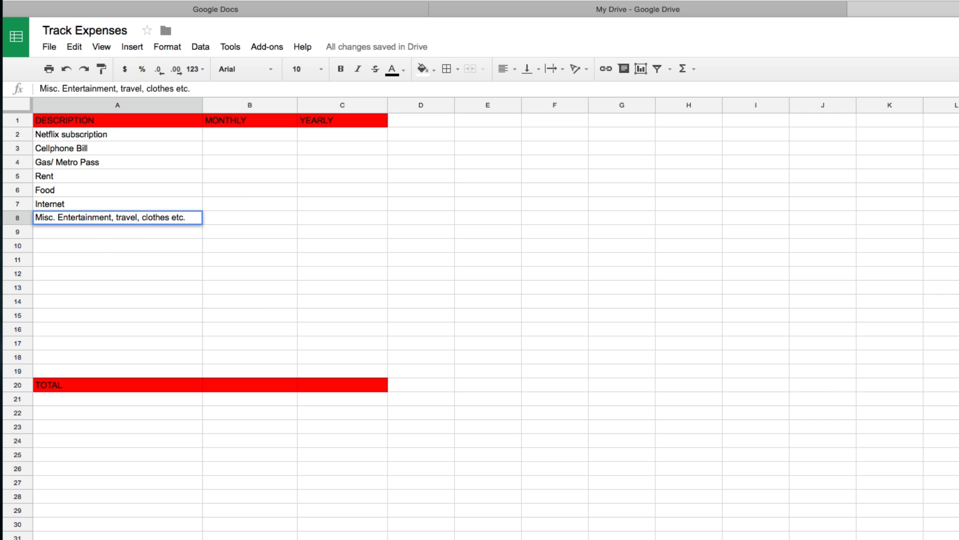
left_click(102, 245)
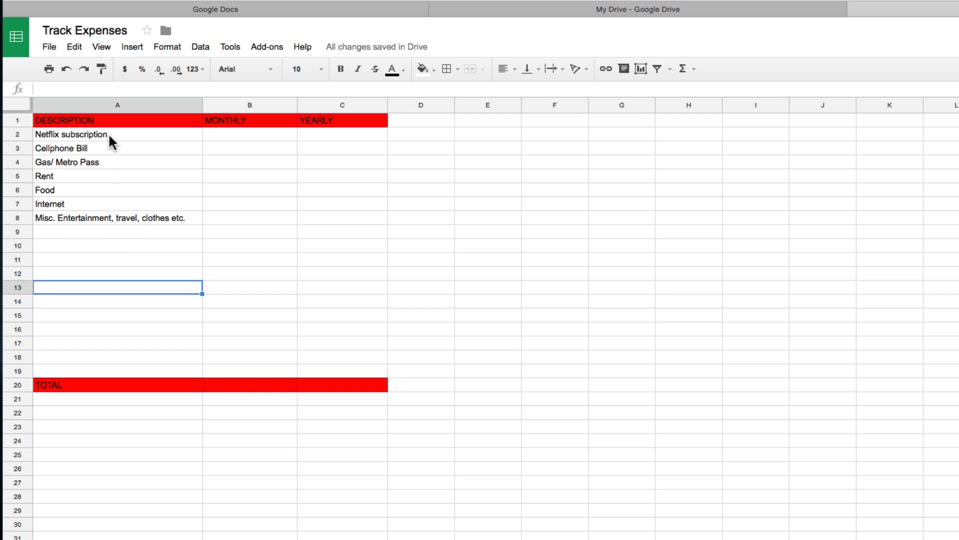
Step: Enter the monthly amounts 10 for the Netflix subscription in B2 and 75 for the cellphone bill in B3
left_click(253, 135)
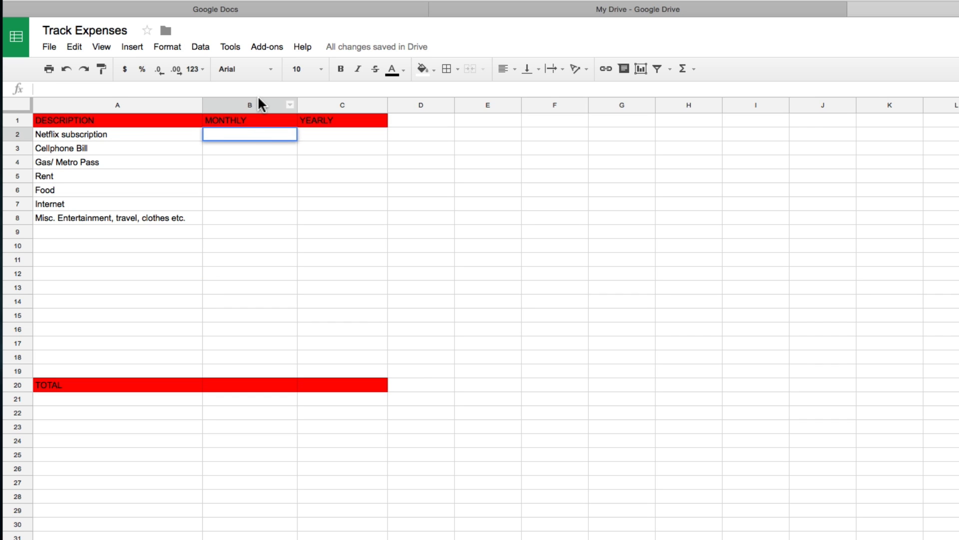
type("10")
left_click(181, 240)
left_click(60, 148)
double_click(251, 147)
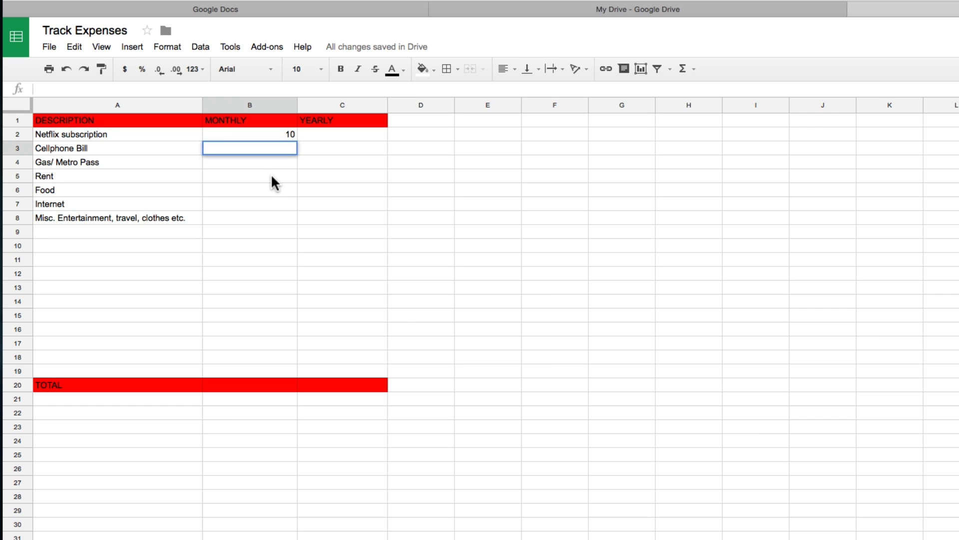
type("75")
left_click(169, 232)
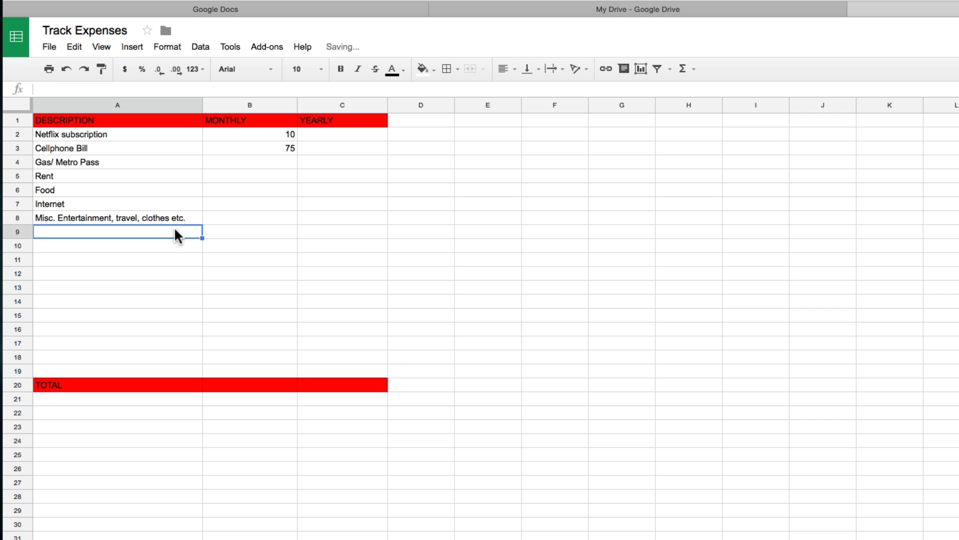
Step: Enter the monthly amounts 100 for Gas/ Metro Pass in B4 and 1000 for Rent in B5
double_click(281, 161)
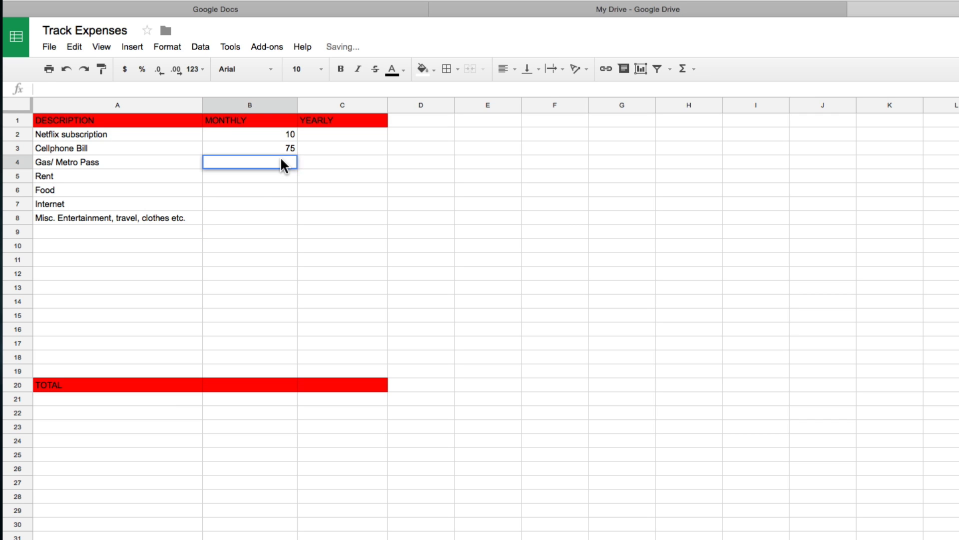
type("100")
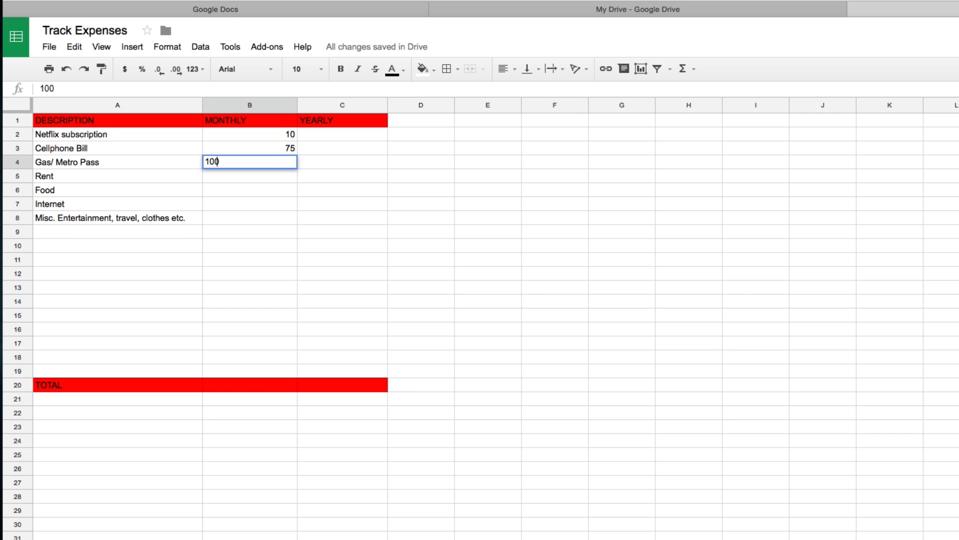
left_click(190, 263)
left_click(273, 175)
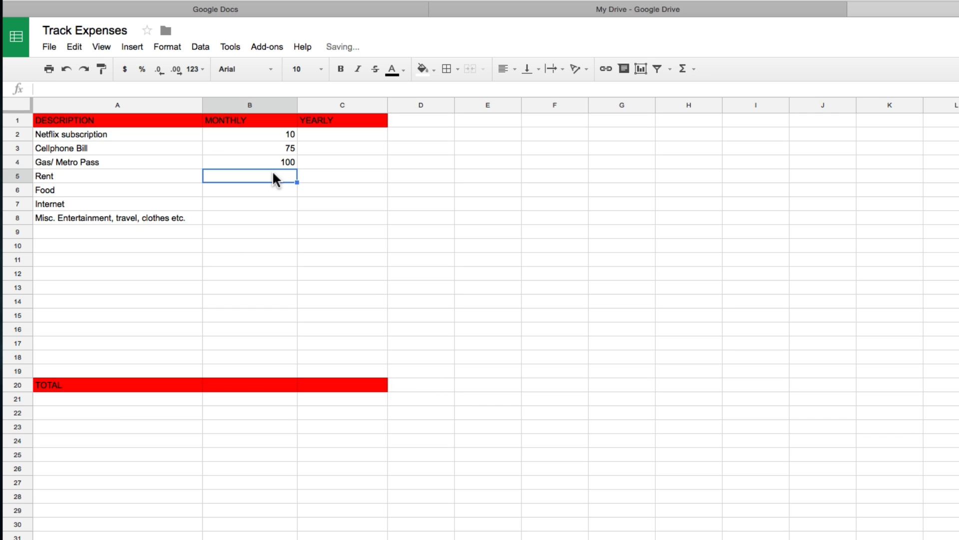
type("1000")
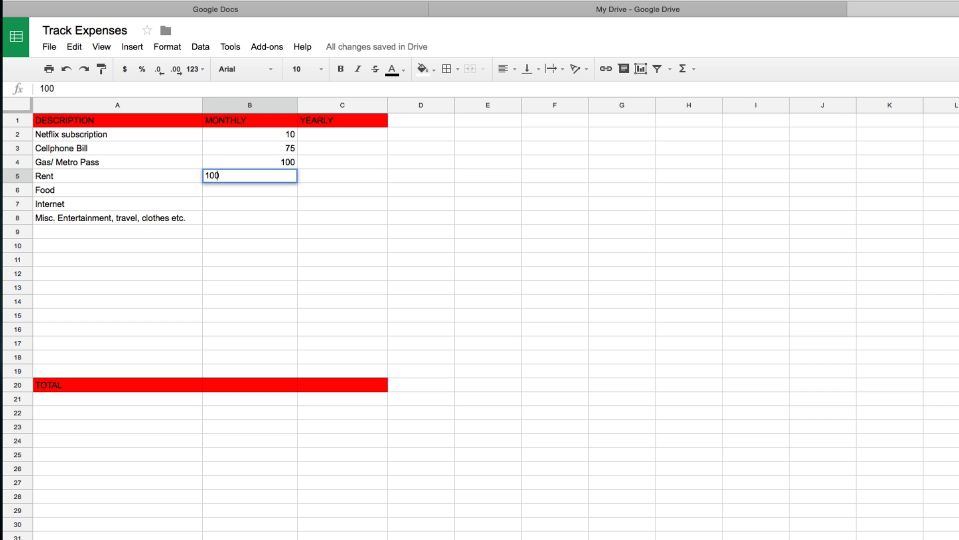
left_click(270, 216)
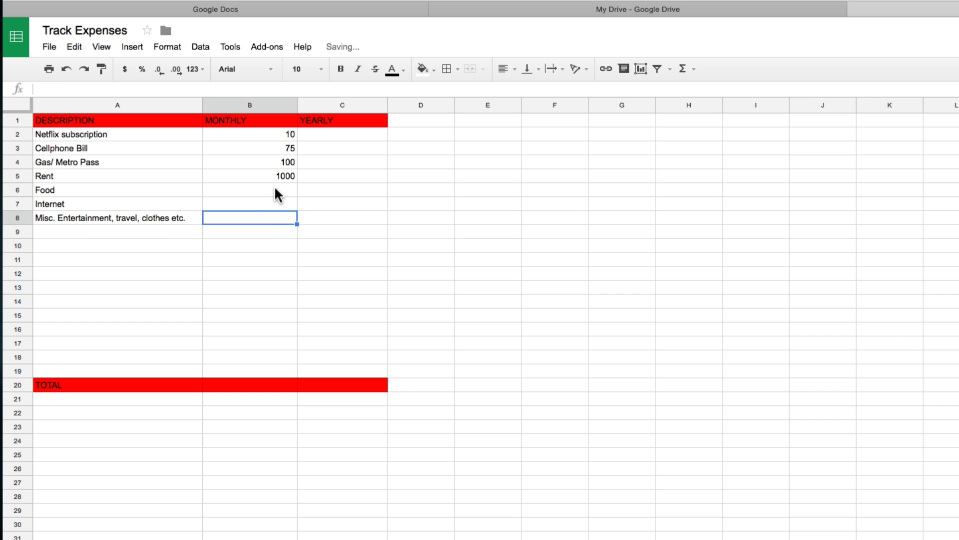
Step: Enter the monthly amounts 250 for Food, 80 for Internet and 300 for the miscellaneous expenses in cells B6 to B8
double_click(278, 191)
type("250")
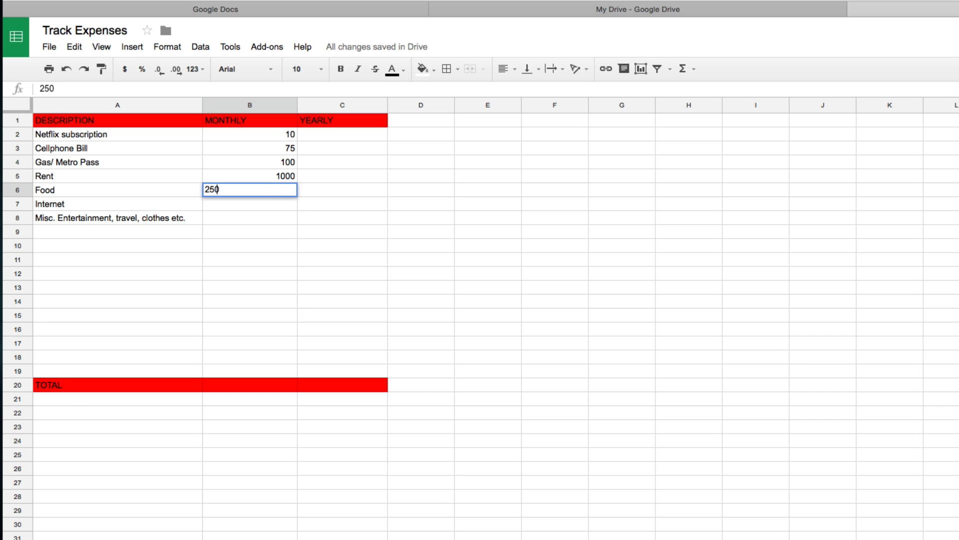
left_click(243, 236)
double_click(254, 199)
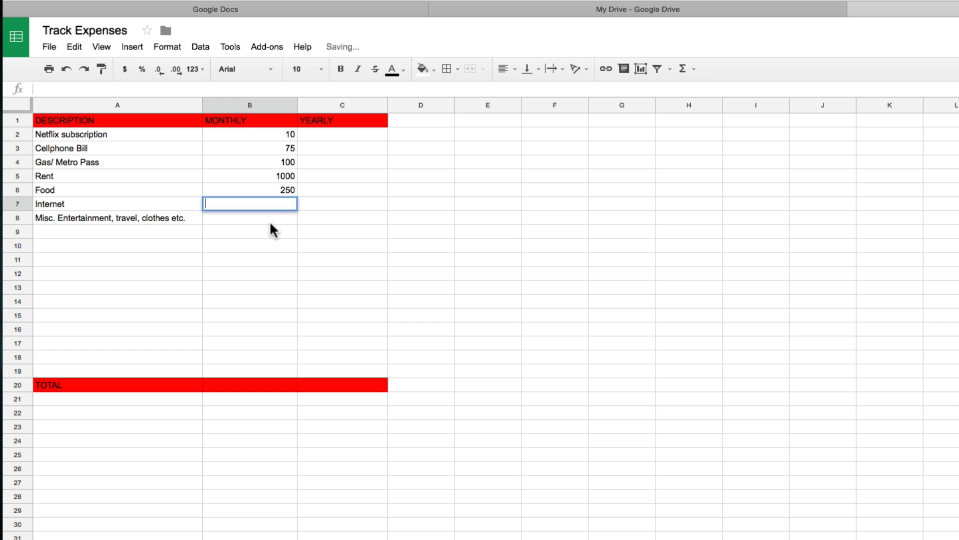
type("80")
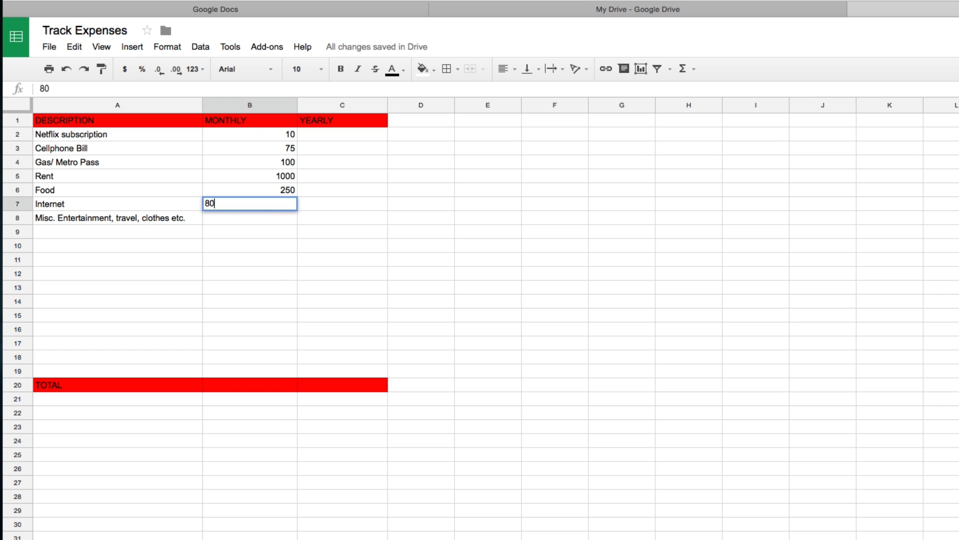
left_click(268, 274)
double_click(269, 219)
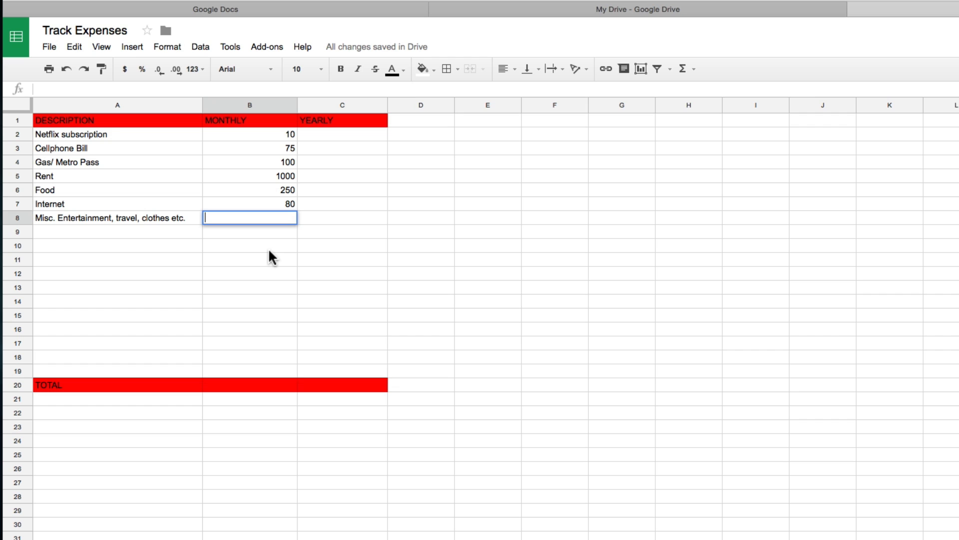
type("300")
left_click(160, 259)
left_click(245, 258)
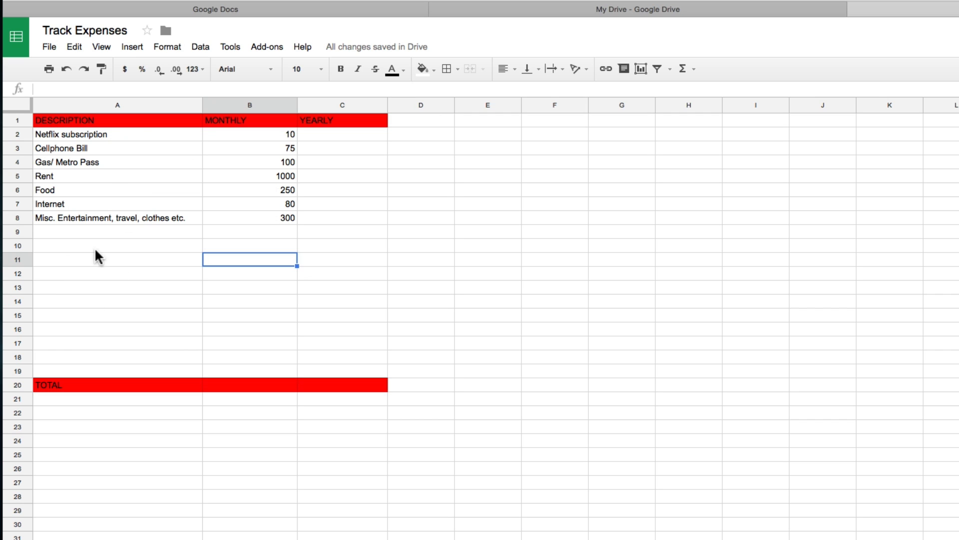
left_click(246, 218)
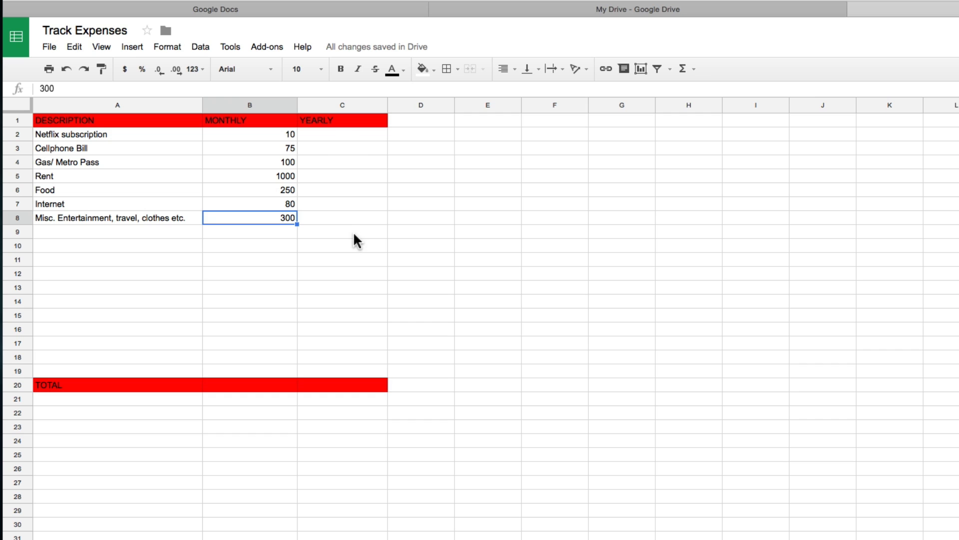
left_click(262, 130)
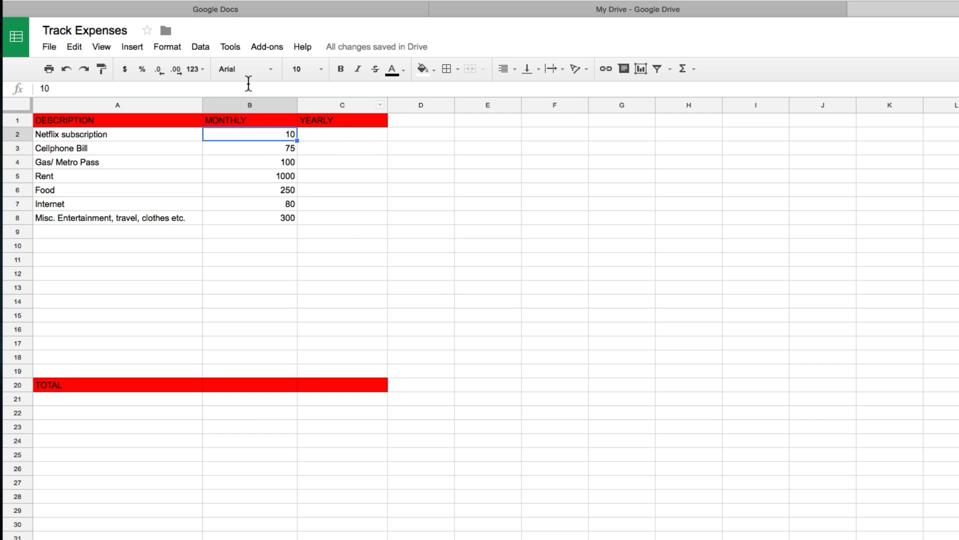
left_click(350, 134)
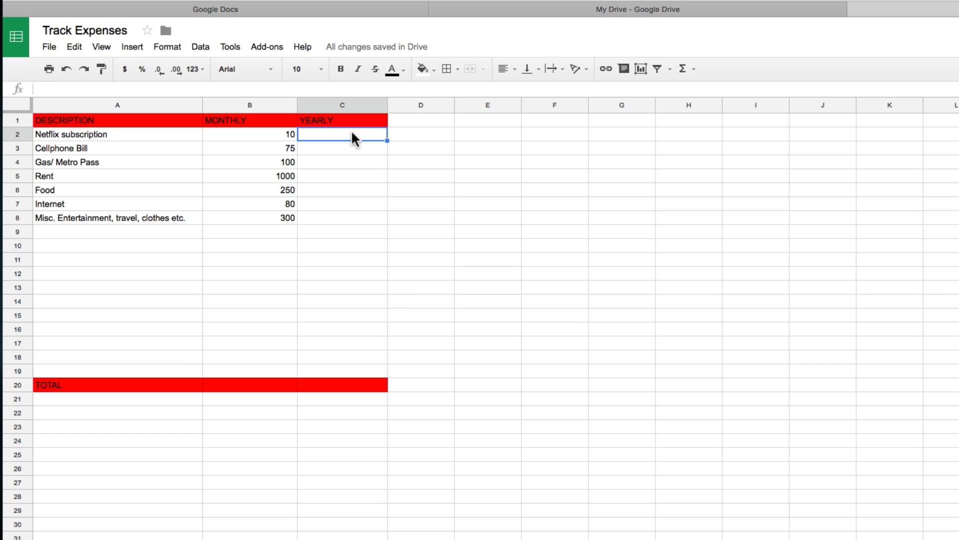
left_click(283, 130)
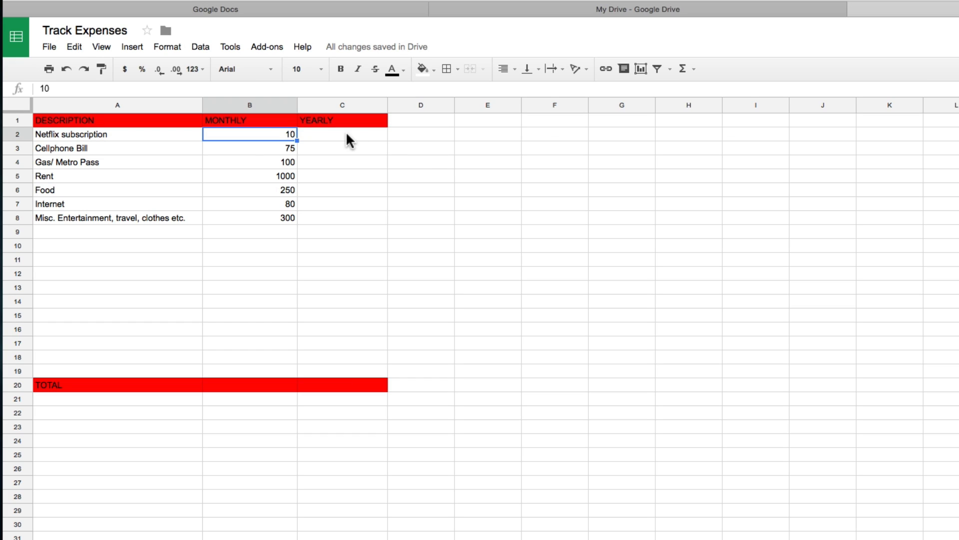
Step: Enter the formula =B2 * 12 in cell C2 to calculate the yearly Netflix subscription cost
left_click(315, 133)
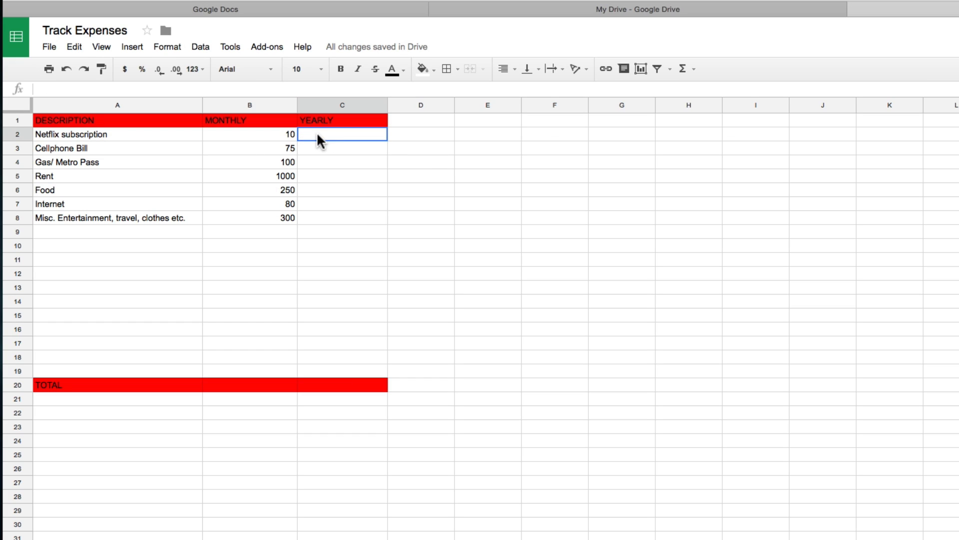
double_click(344, 135)
type("=")
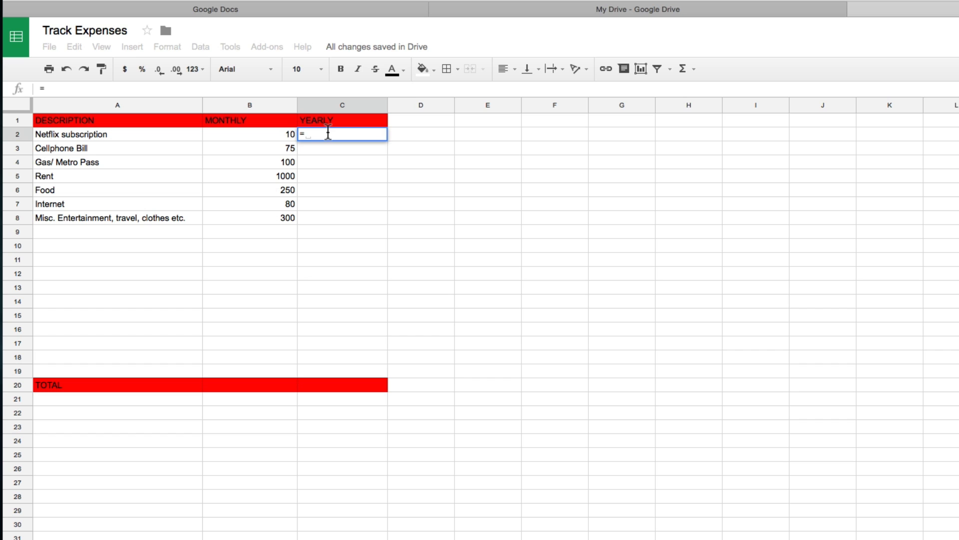
type("B2")
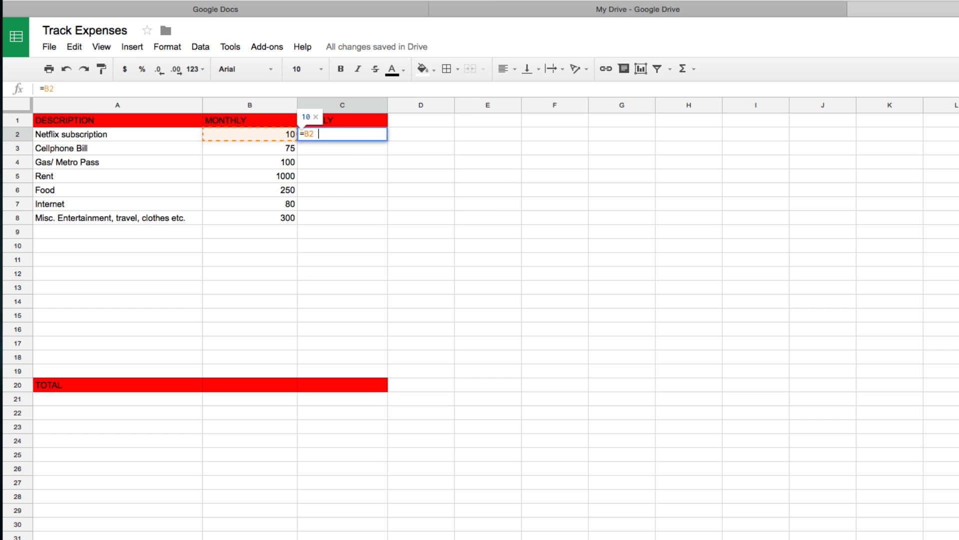
type(" *")
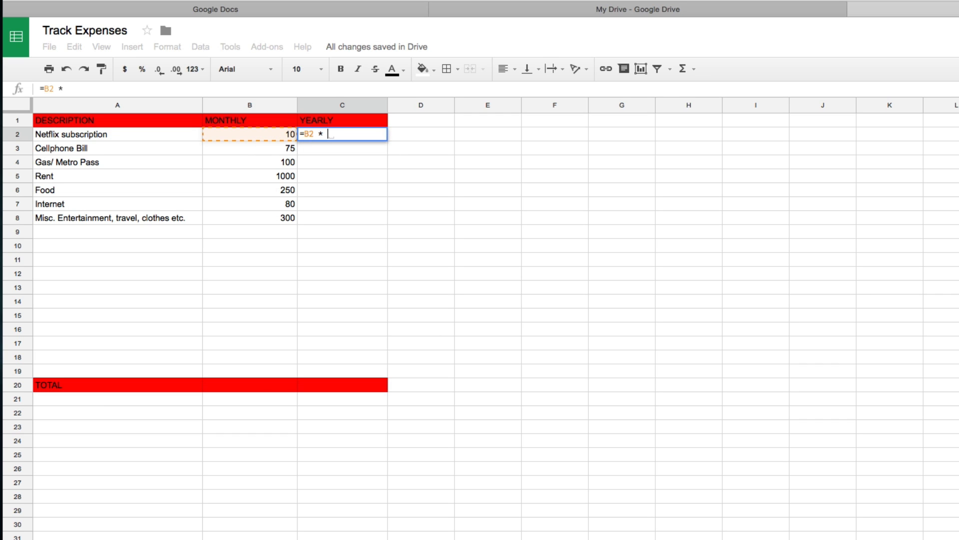
type("12")
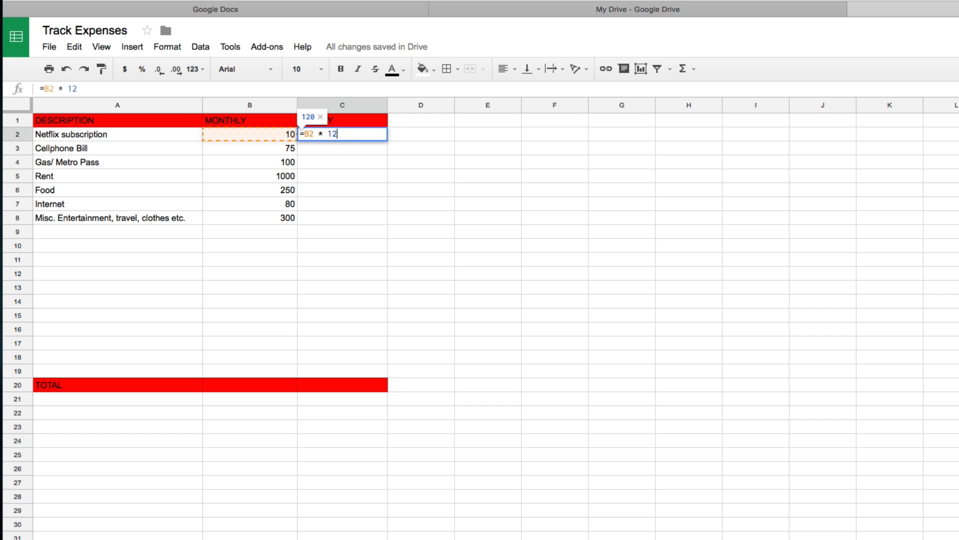
key("Return")
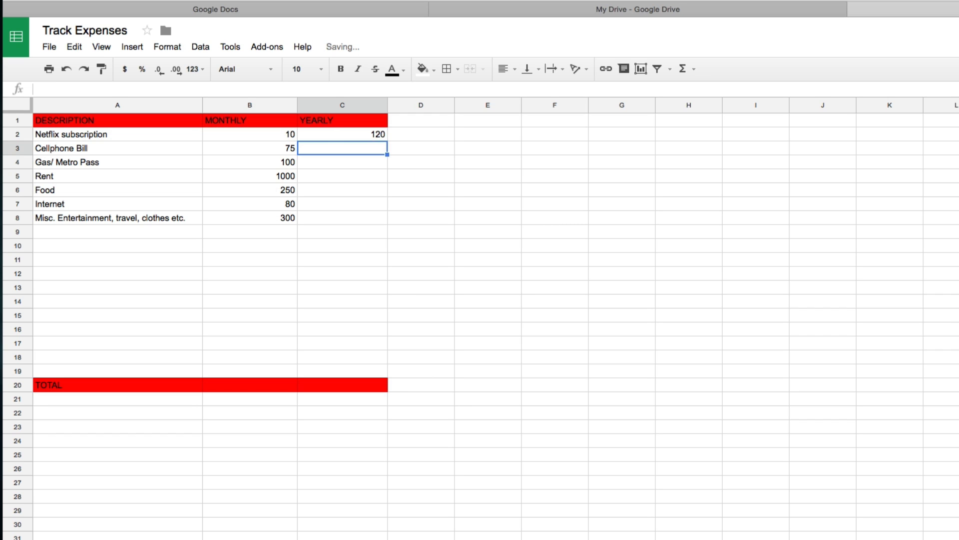
left_click(354, 133)
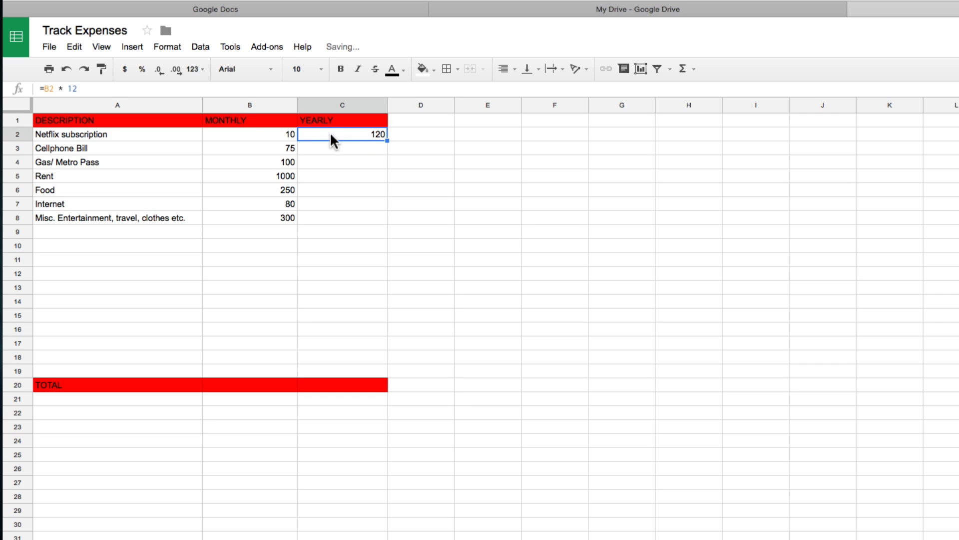
Step: Enter the formula =B3 * 12 in cell C3 to calculate the yearly cellphone bill
left_click(319, 148)
double_click(319, 149)
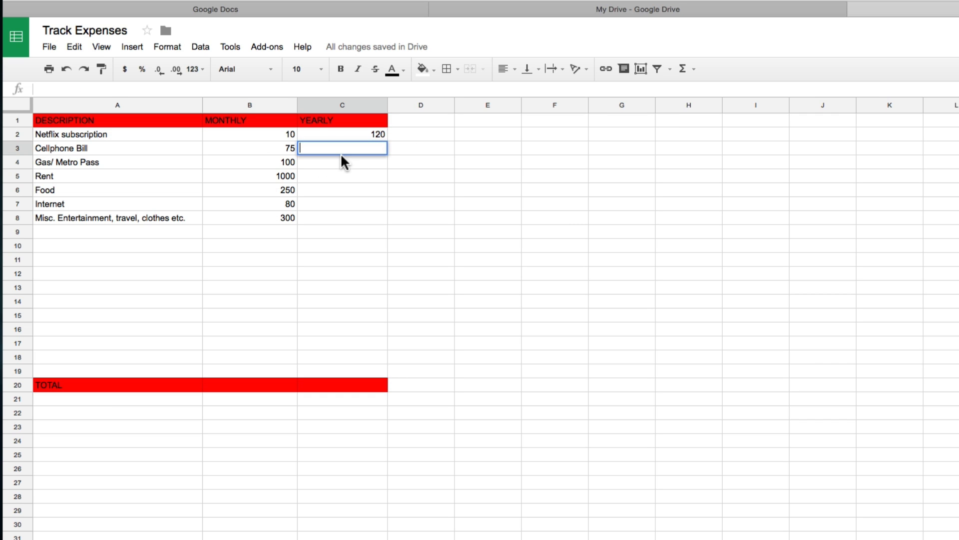
type("=")
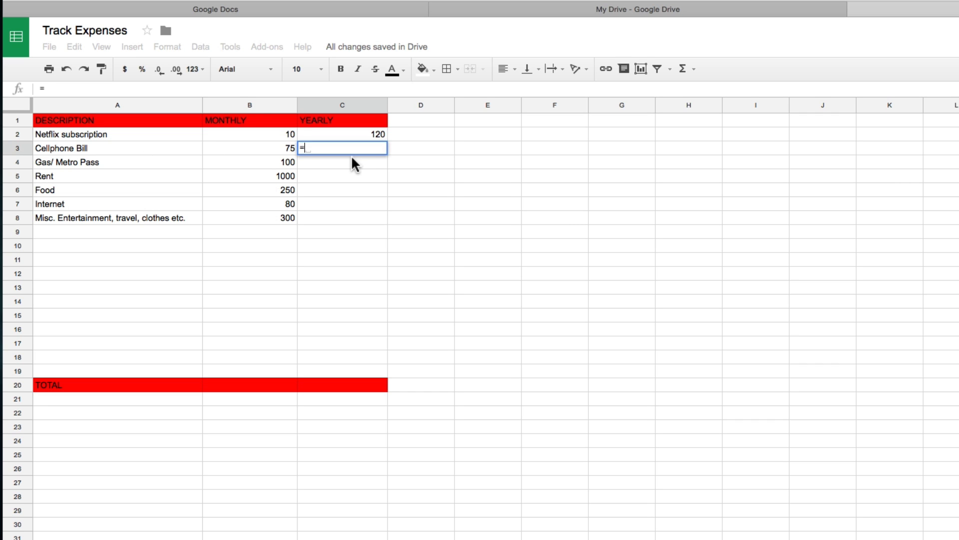
type("B3")
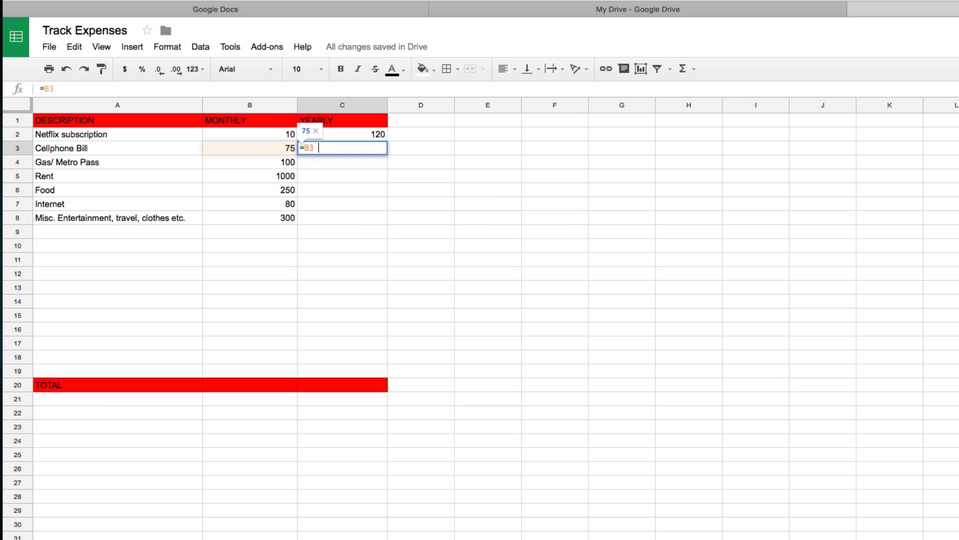
type(" * 12")
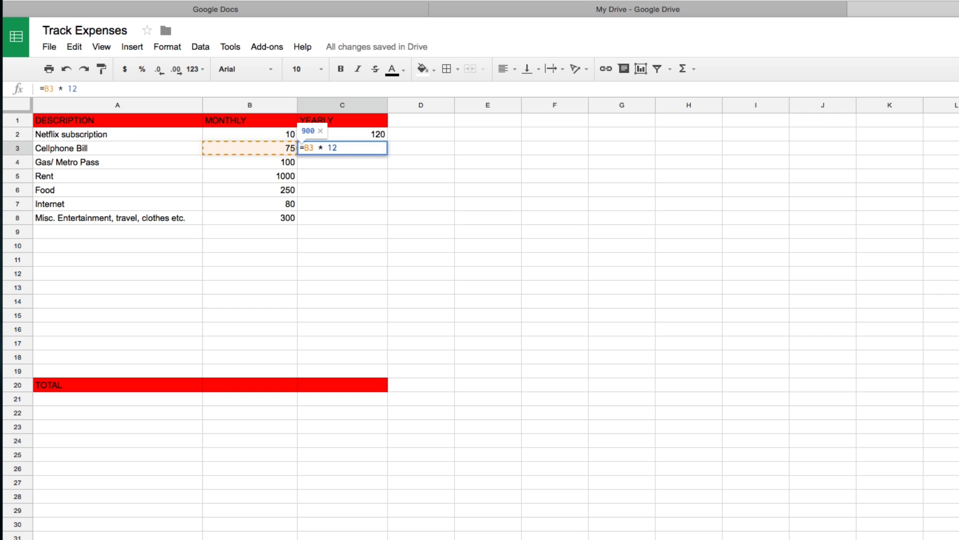
key("Return")
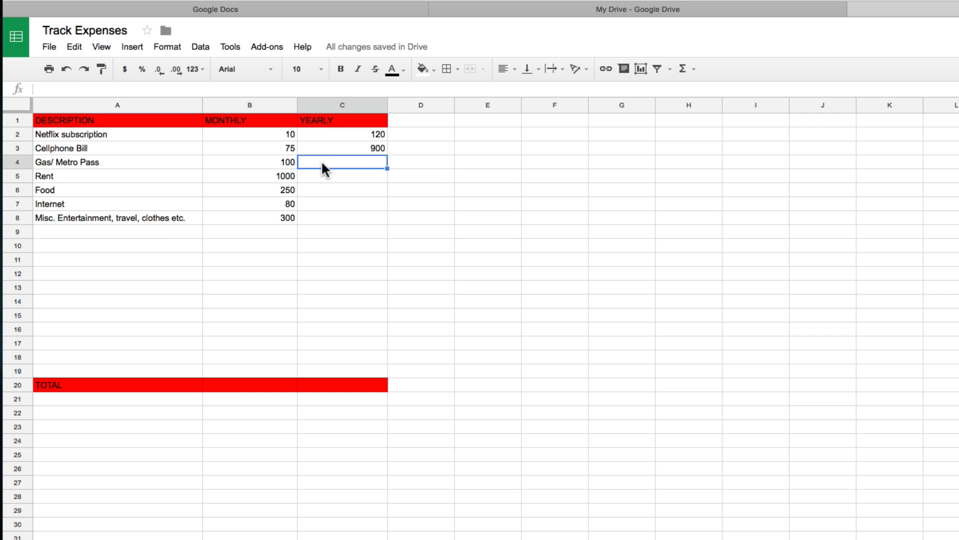
Step: Enter the yearly formulas =B4 * 12 for Gas/ Metro Pass in C4 and =B5 * 12 for Rent in C5
type("=")
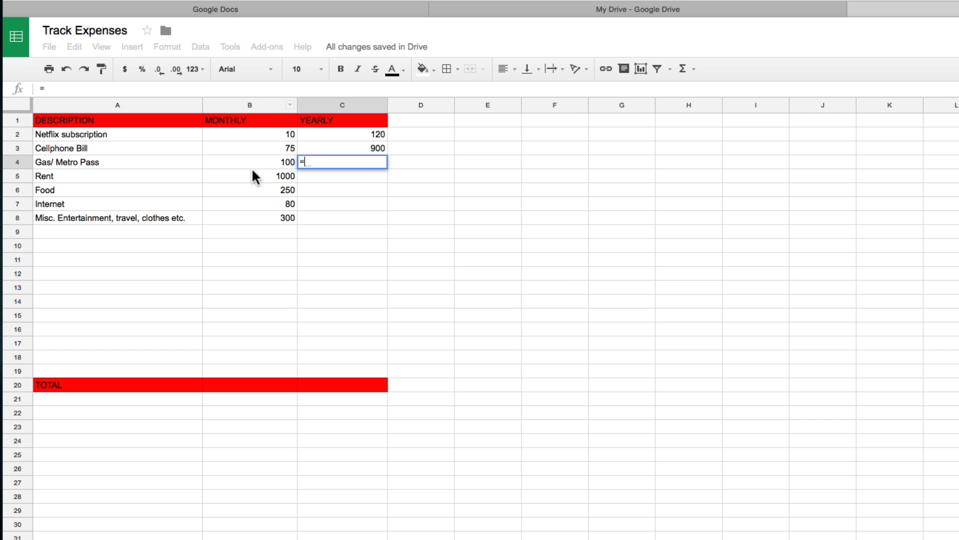
type("B4")
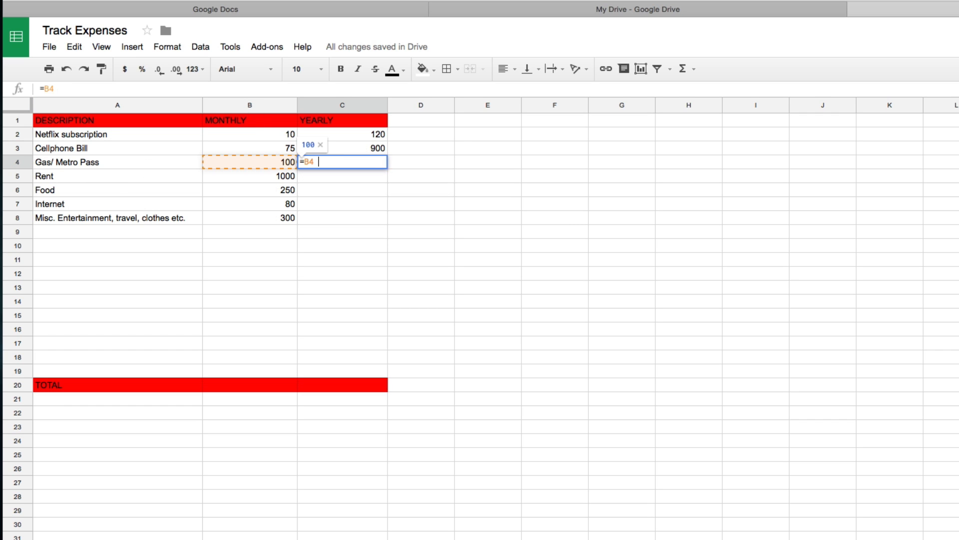
type(" * ")
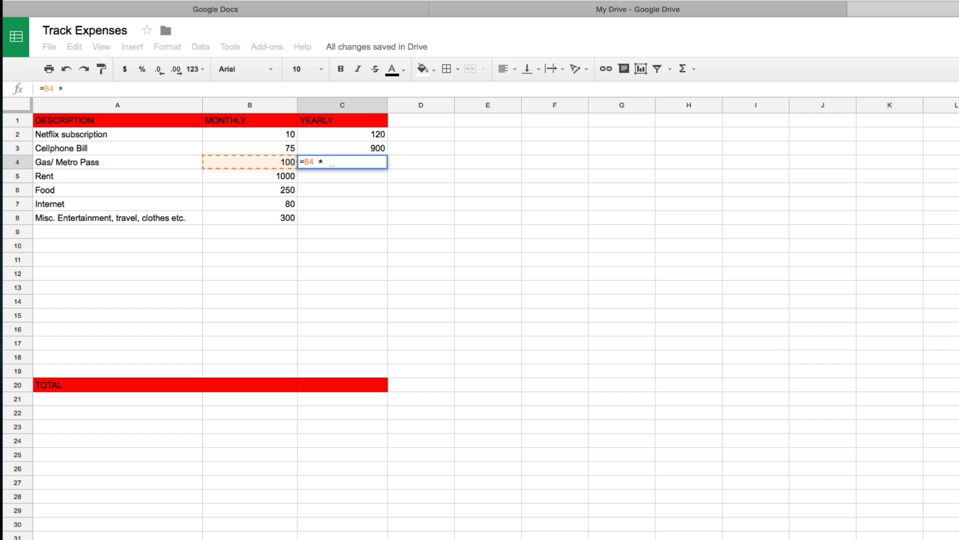
type("12")
key("Return")
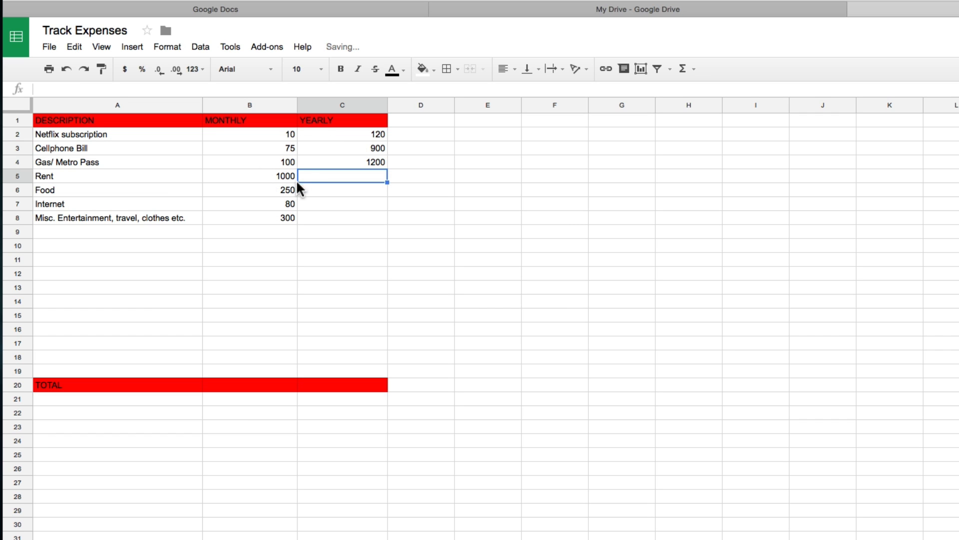
type("=")
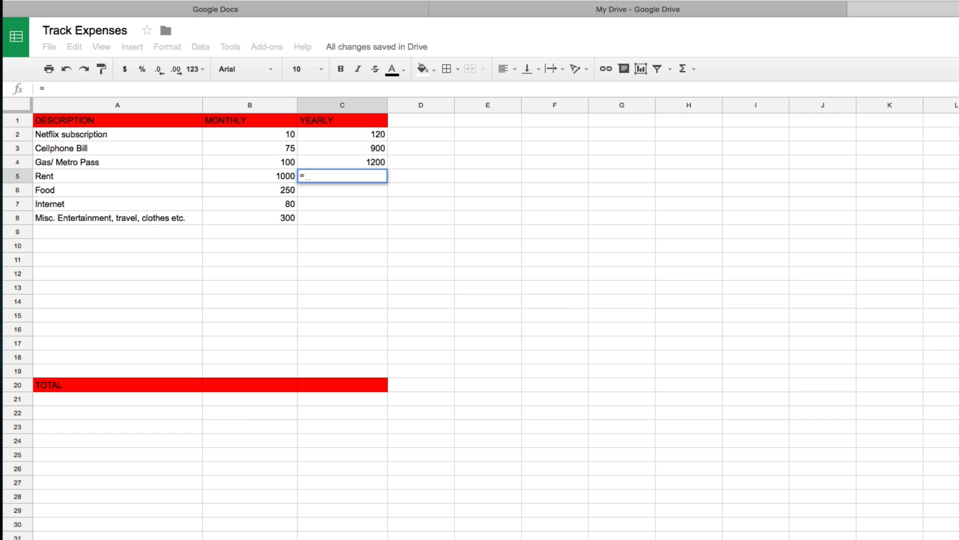
type("B5")
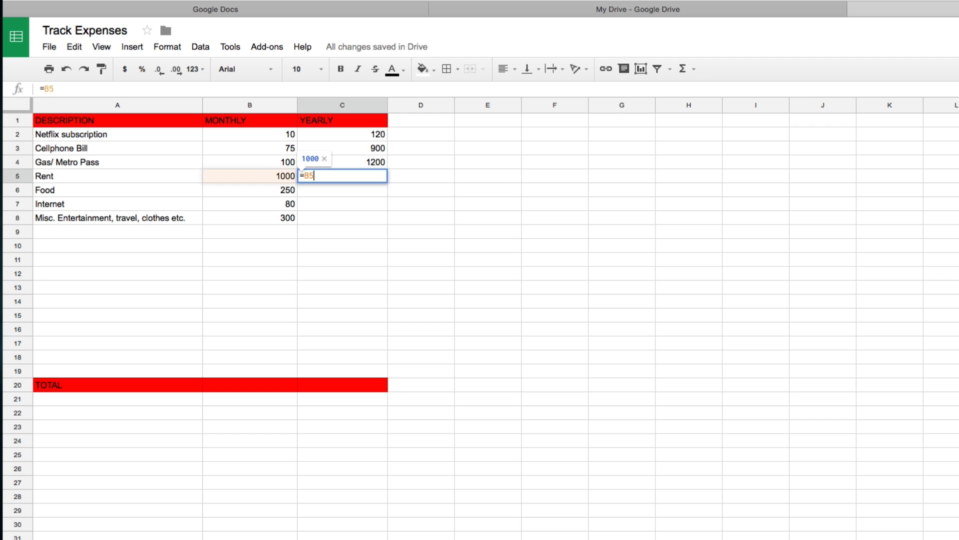
type(" * 12")
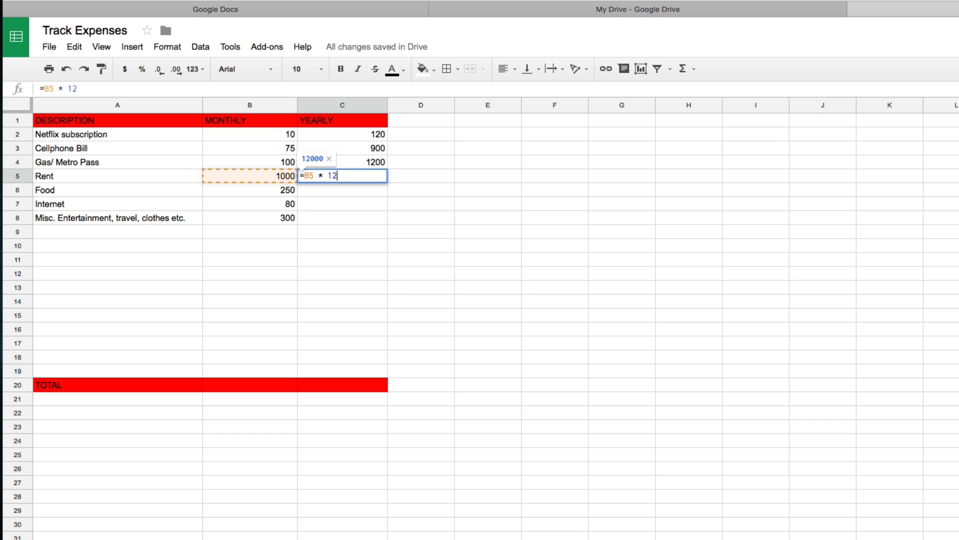
key("Return")
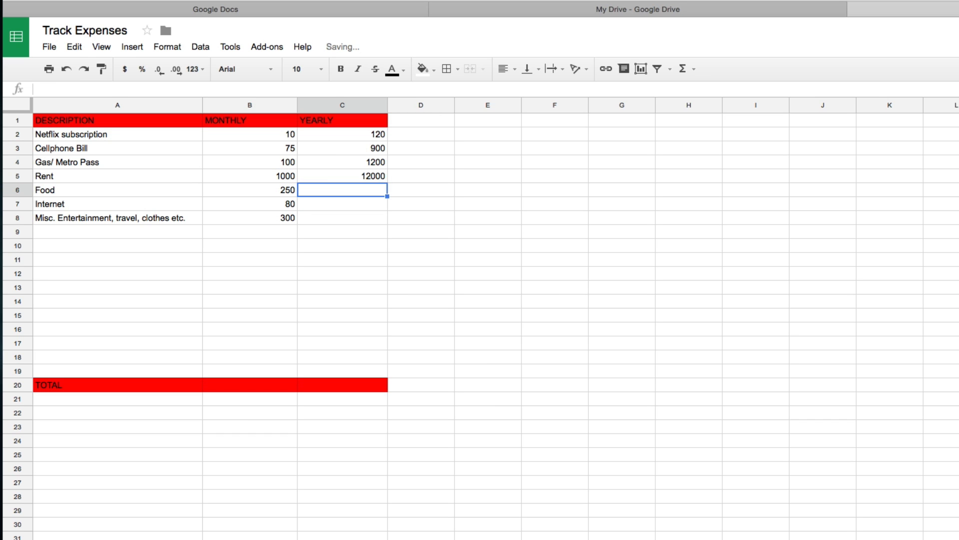
Step: Enter the formula =B6 * 12 in cell C6 to calculate the yearly food cost
double_click(340, 188)
type("=")
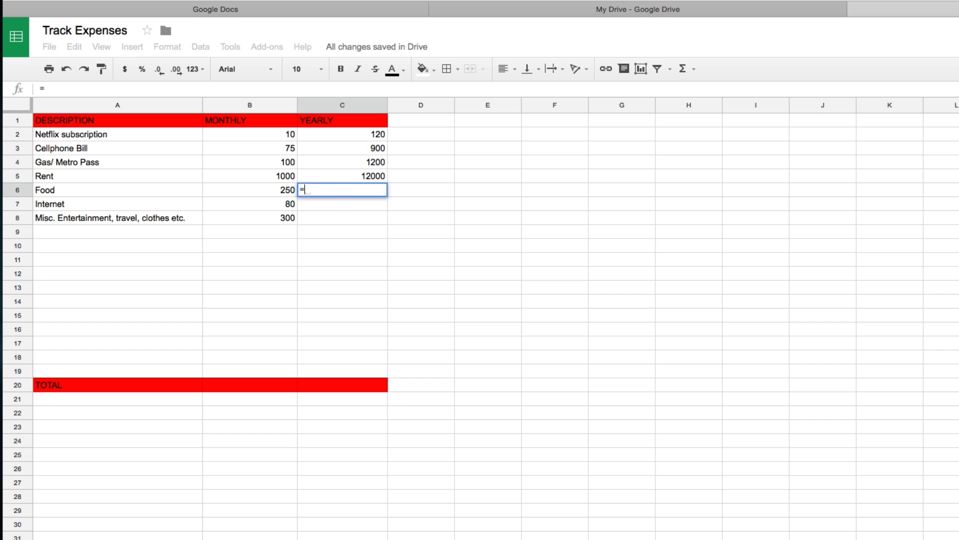
type("B")
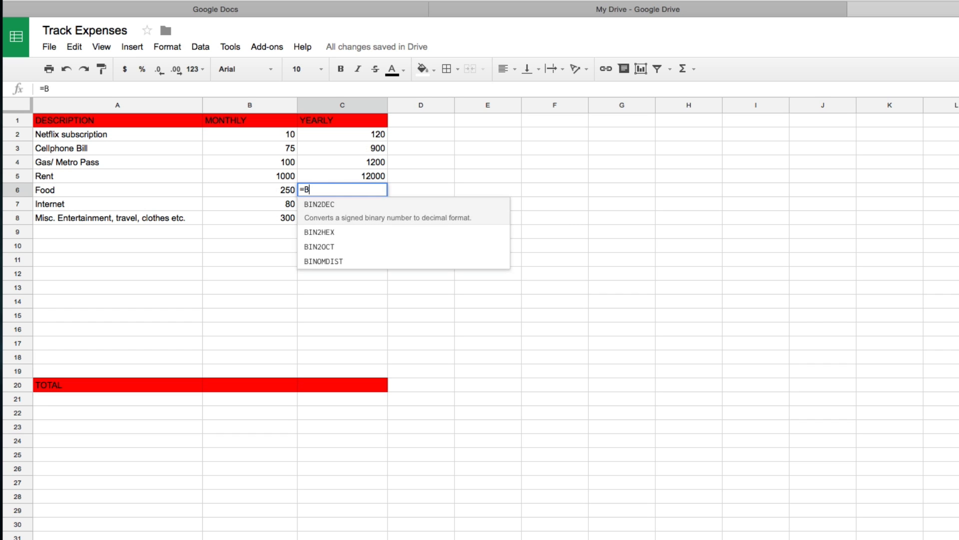
type("6")
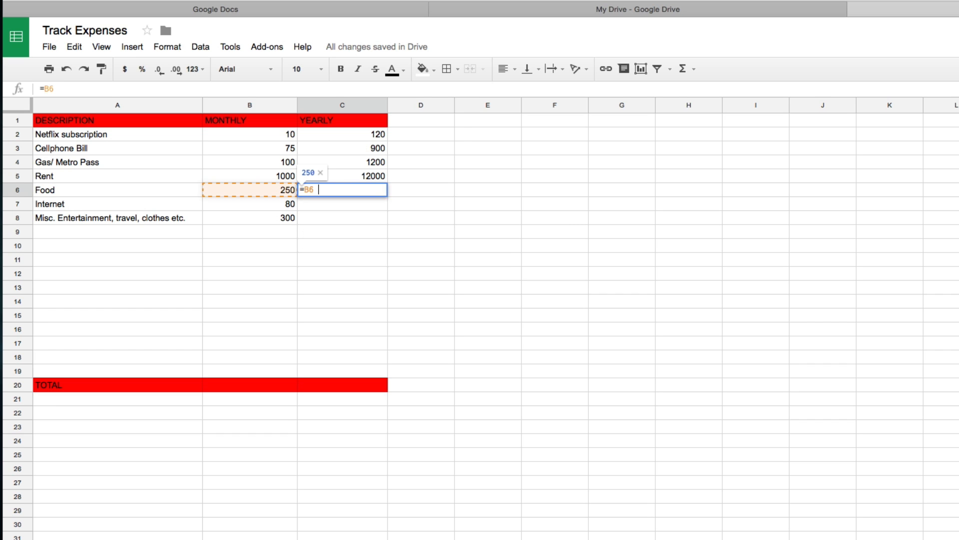
type(" * 12")
key("Return")
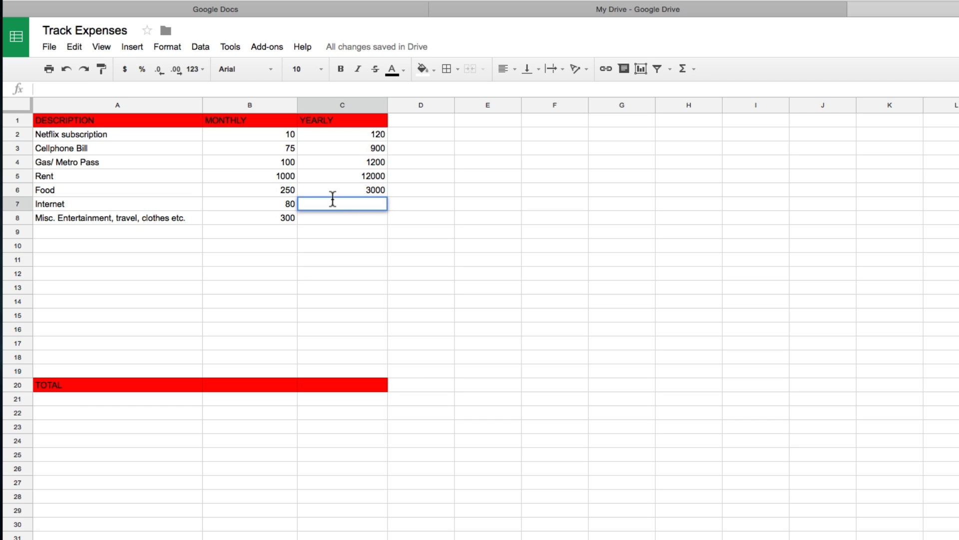
Step: Enter the yearly formulas =B7 * 12 for Internet in C7 and =B8 * 12 for the miscellaneous expenses in C8
type("=B7")
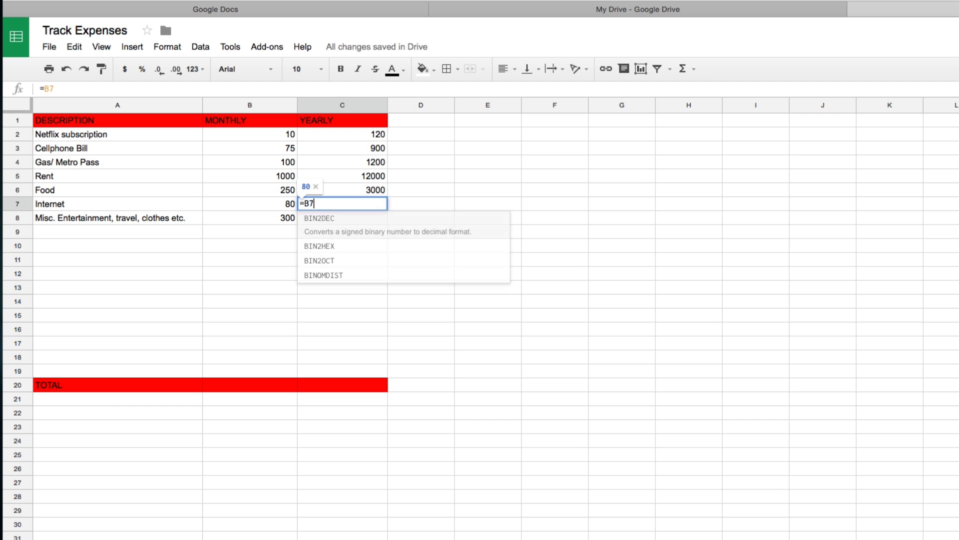
type(" * 12")
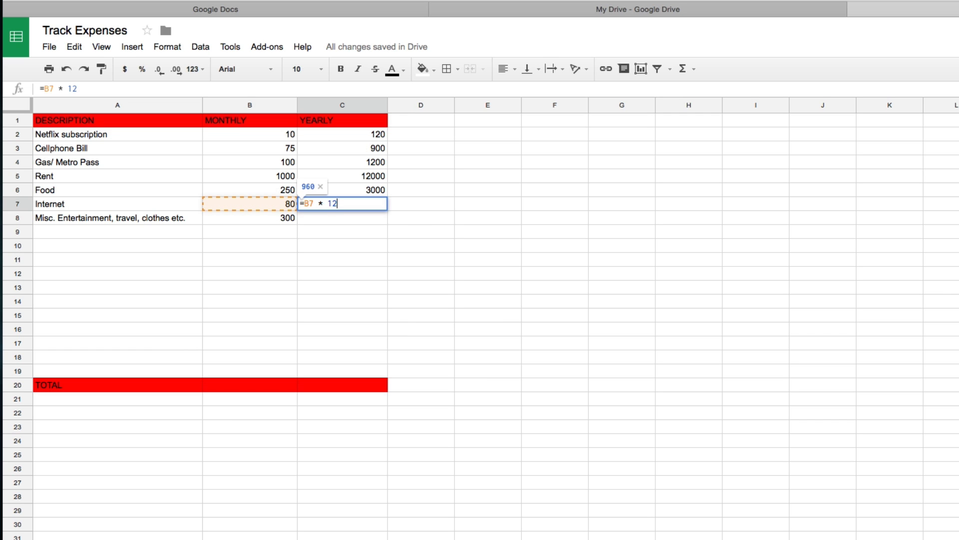
key("Return")
type("=")
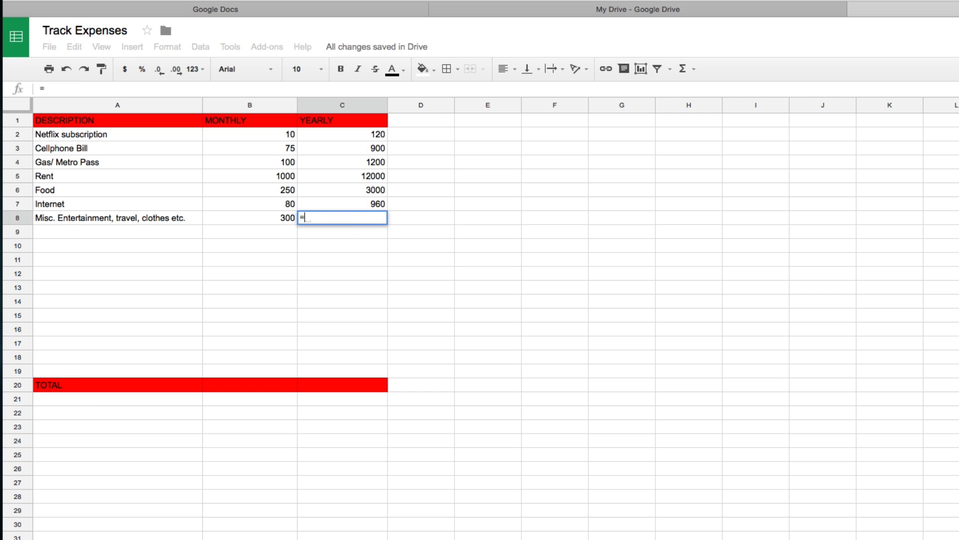
type("B")
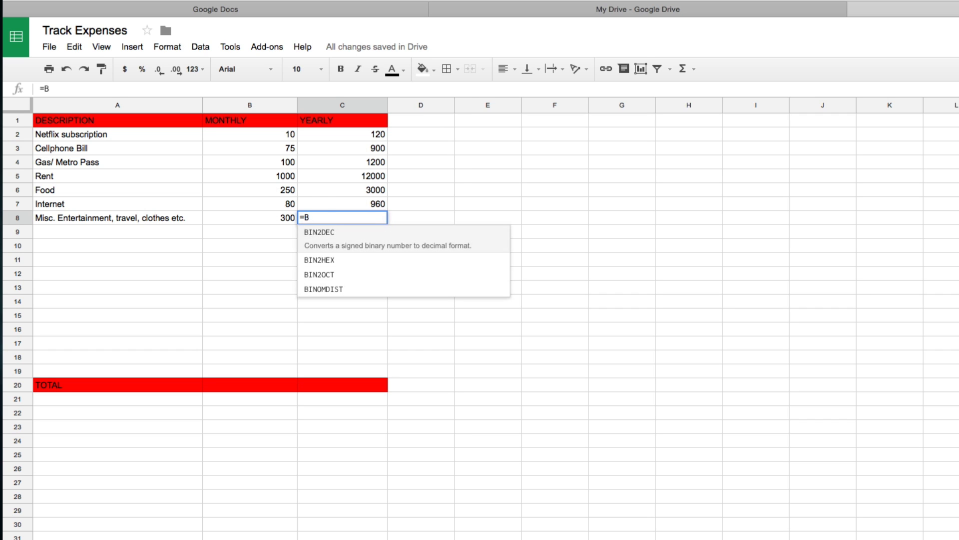
type("8 * 12")
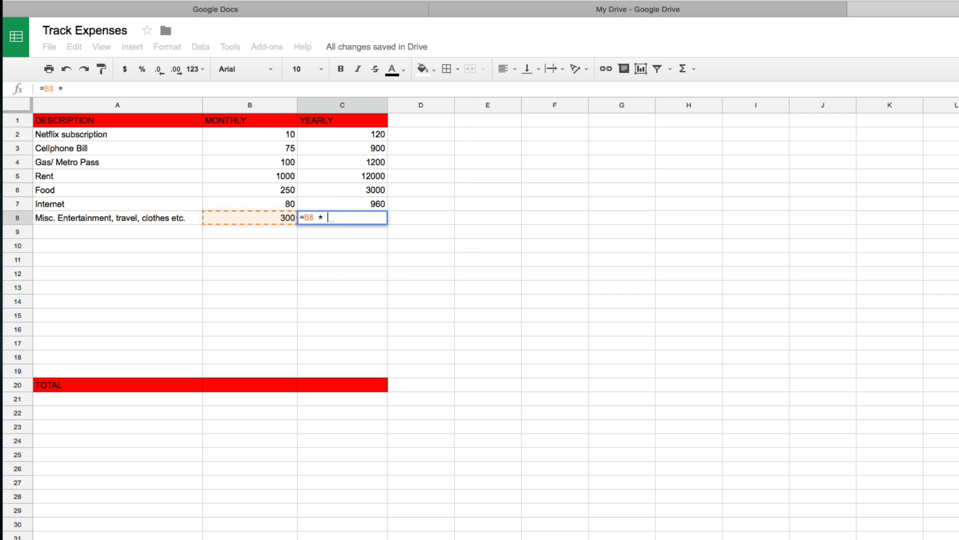
key("Return")
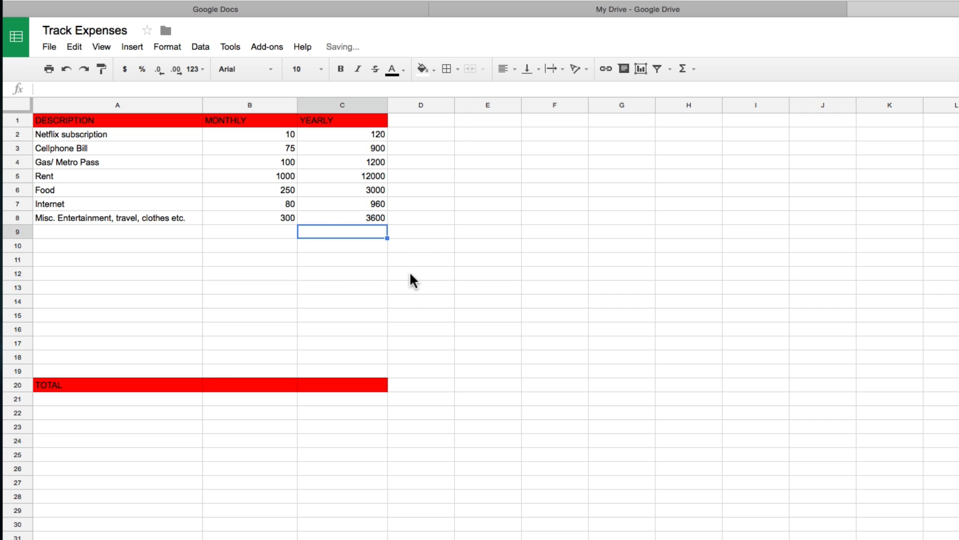
left_click(409, 272)
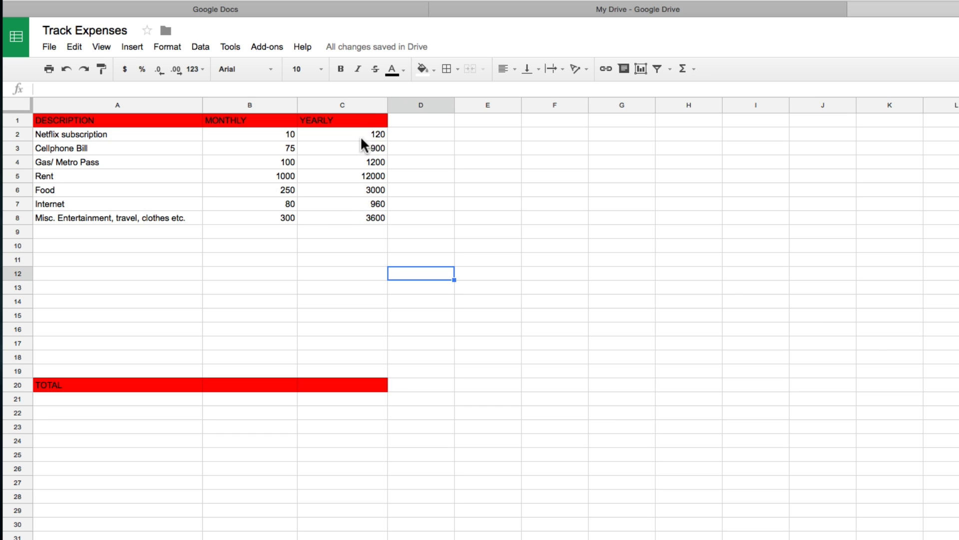
Step: Set the Netflix subscription's monthly amount in cell B2 to 50 to test the yearly formula
double_click(285, 133)
double_click(289, 132)
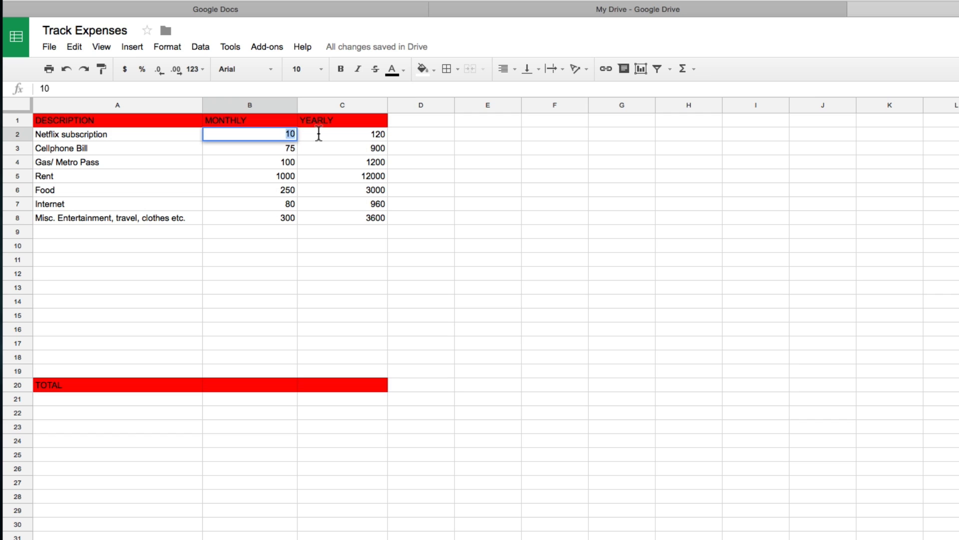
type("50")
left_click(311, 273)
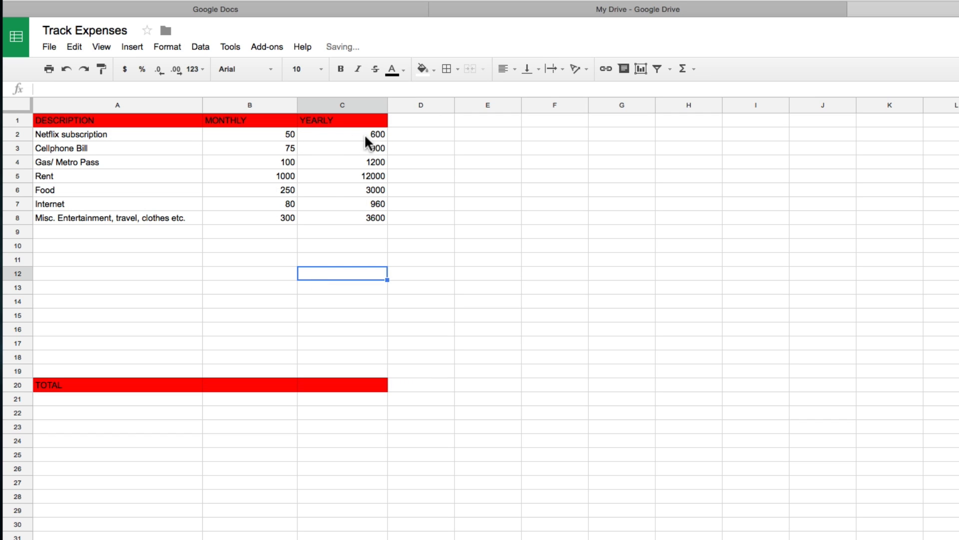
Step: Set the Netflix subscription's monthly amount in cell B2 back to 10
left_click(283, 135)
double_click(283, 134)
type("10")
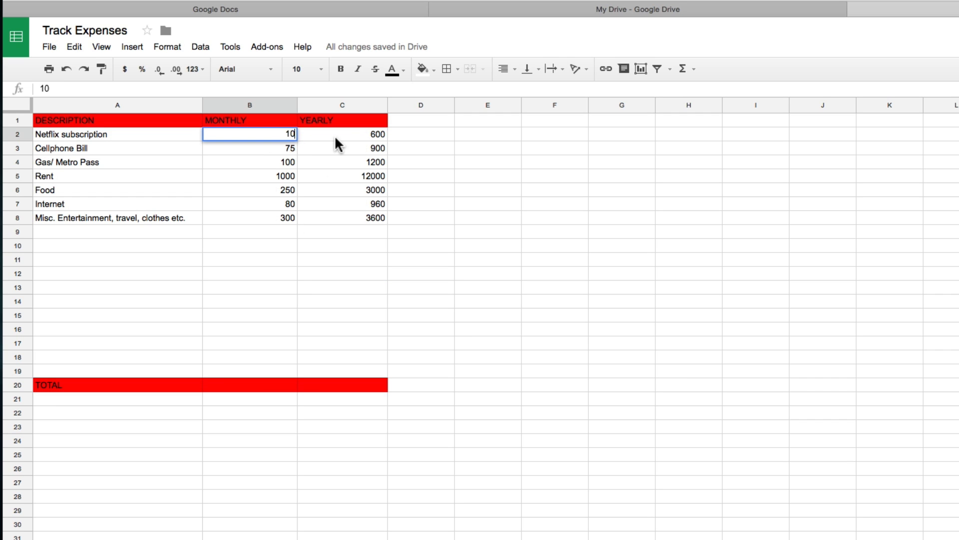
left_click(292, 244)
left_click(456, 329)
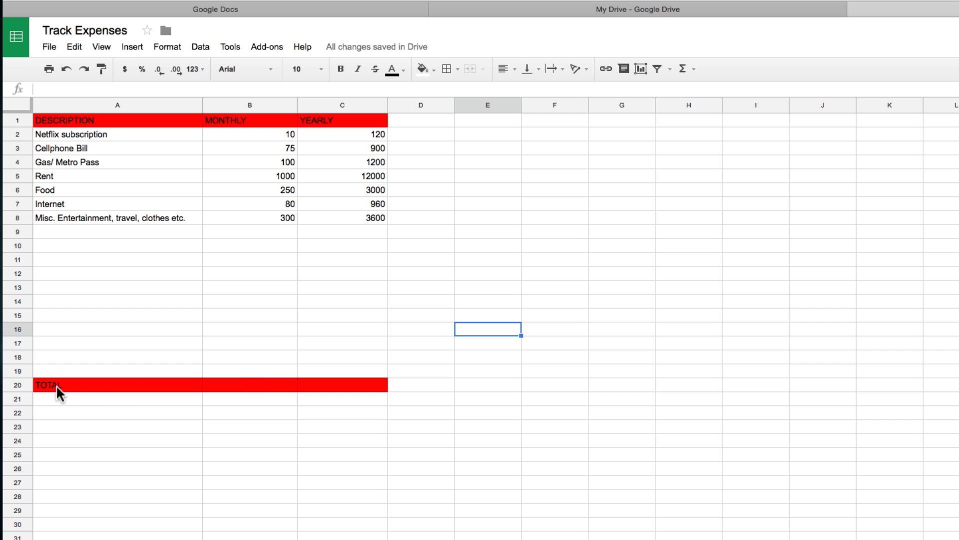
Step: Insert the SUM function over B2:B18 in cell B20 to total the monthly expenses
left_click(254, 385)
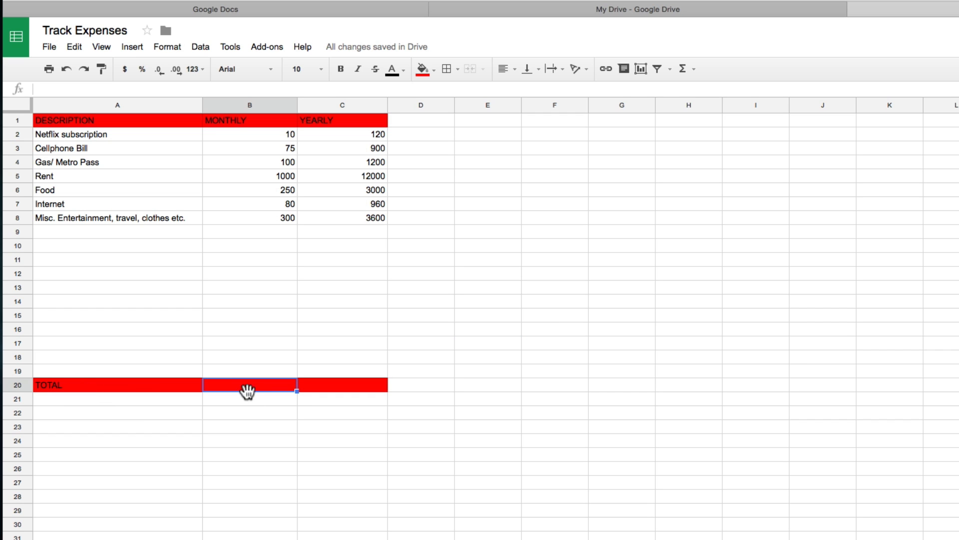
left_click(131, 47)
mouse_move(212, 265)
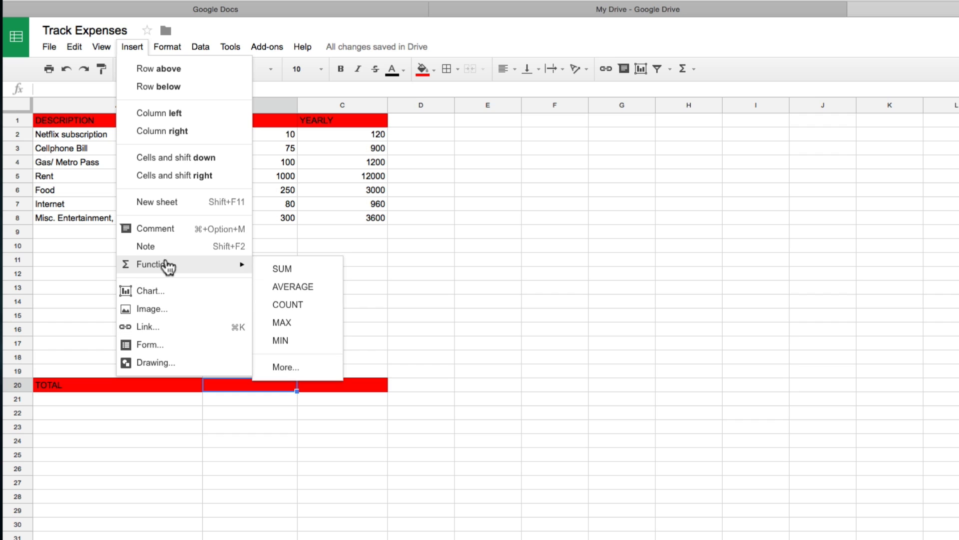
left_click(280, 268)
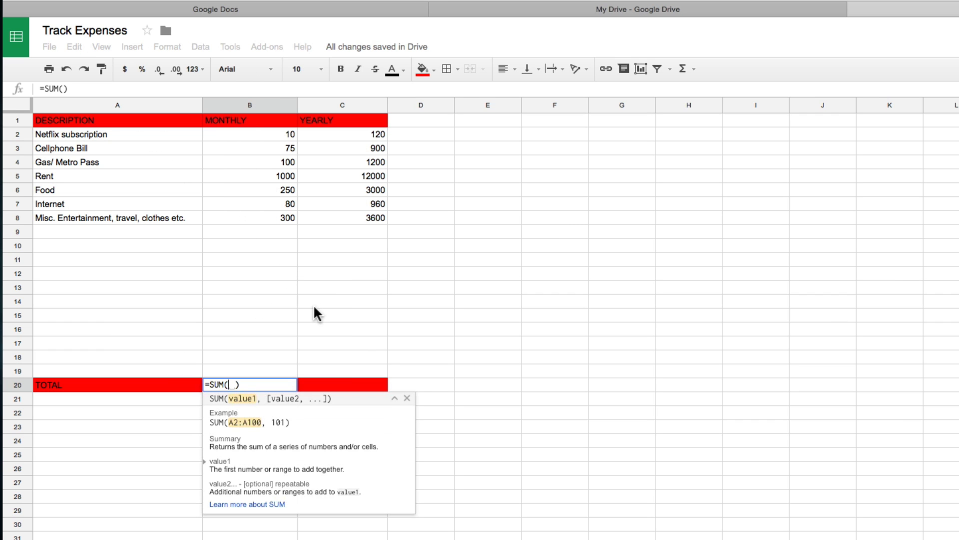
left_click(280, 131)
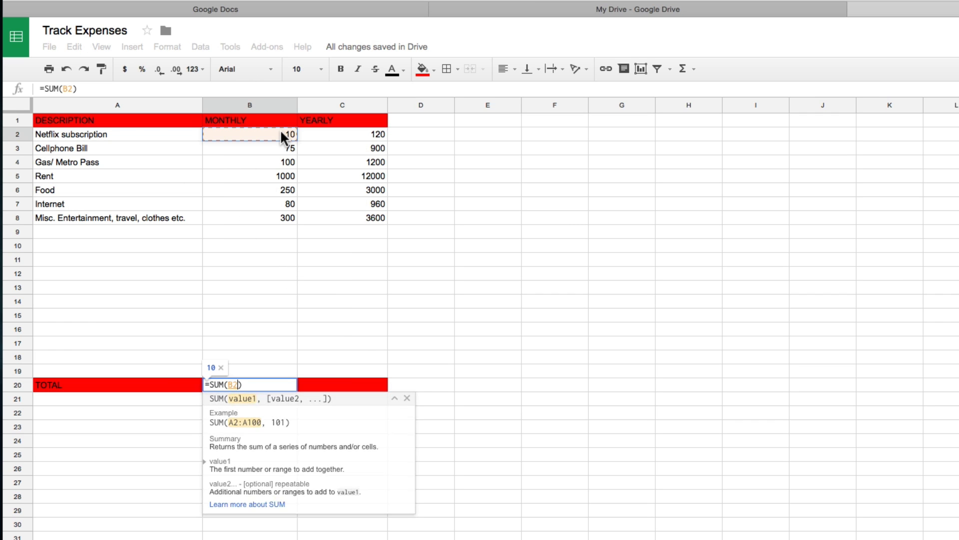
left_click(265, 357, "shift")
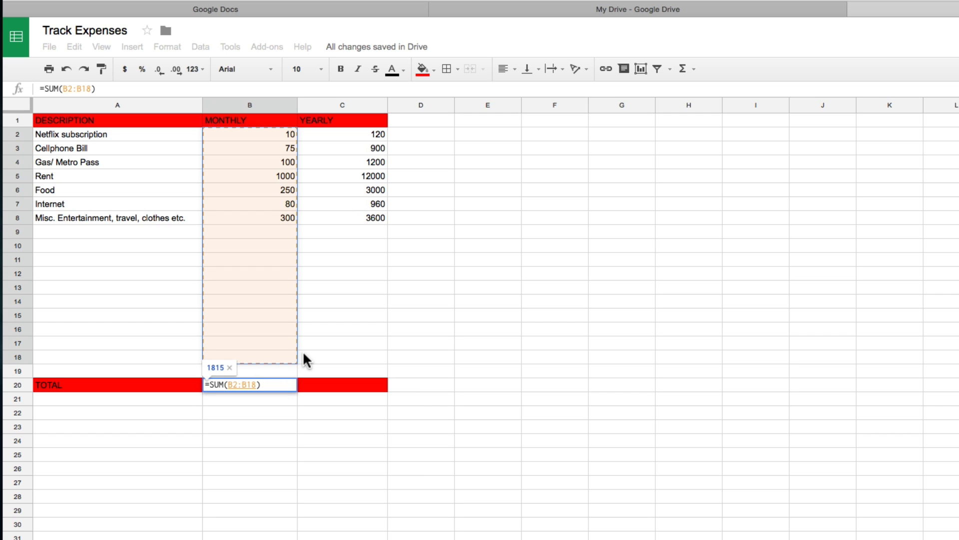
key("Return")
left_click(307, 438)
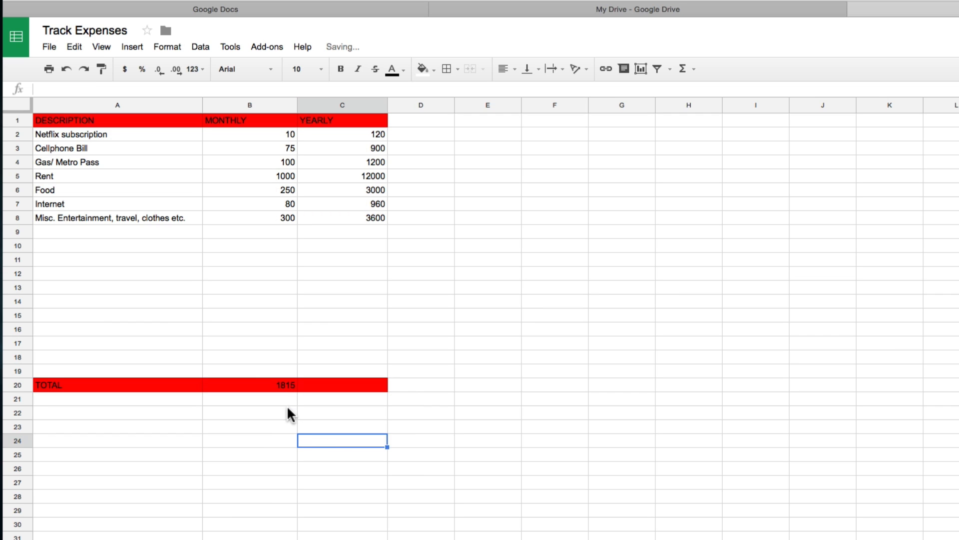
left_click(284, 384)
left_click(274, 133)
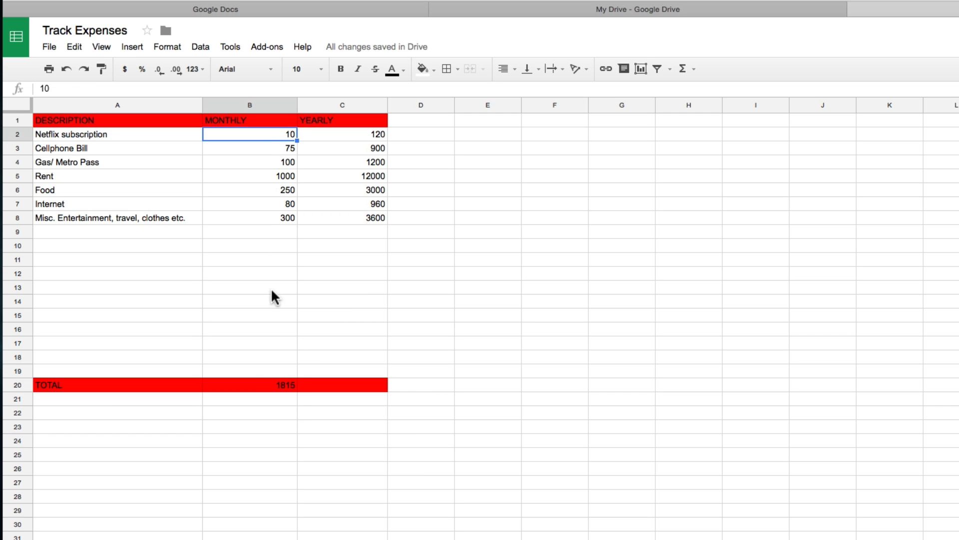
left_click(277, 368)
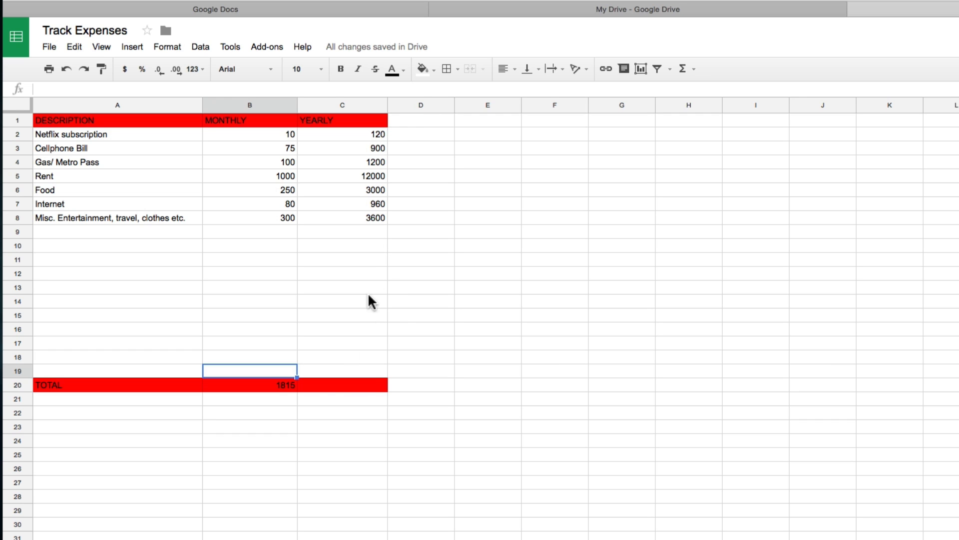
left_click(286, 386)
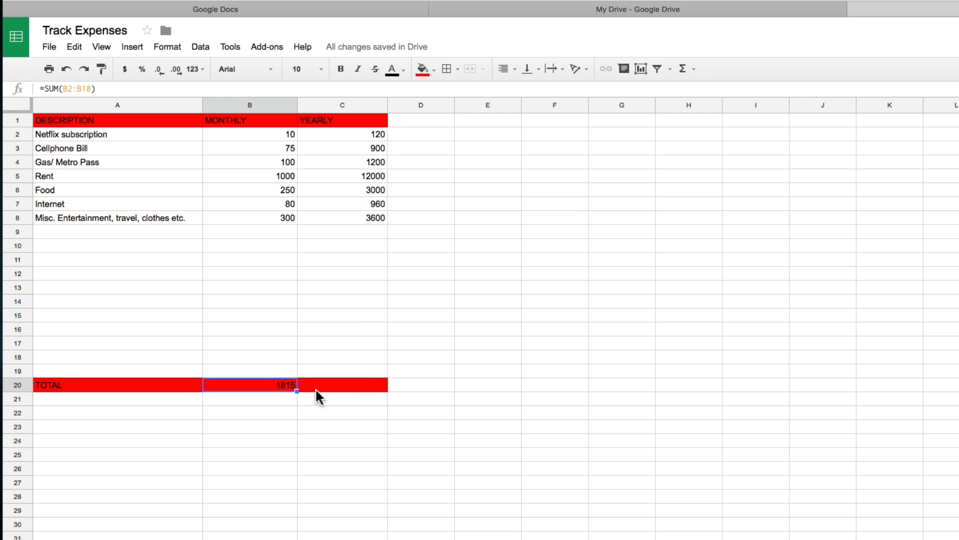
Step: Enter the formula =B20 * 12 in cell C20 to calculate the yearly total of the expenses
double_click(368, 383)
type("=")
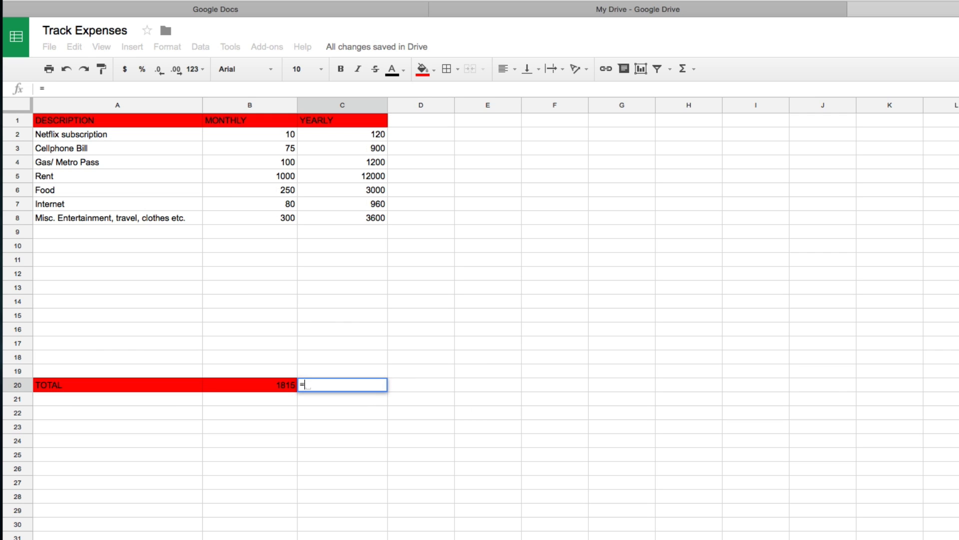
type("B20 ")
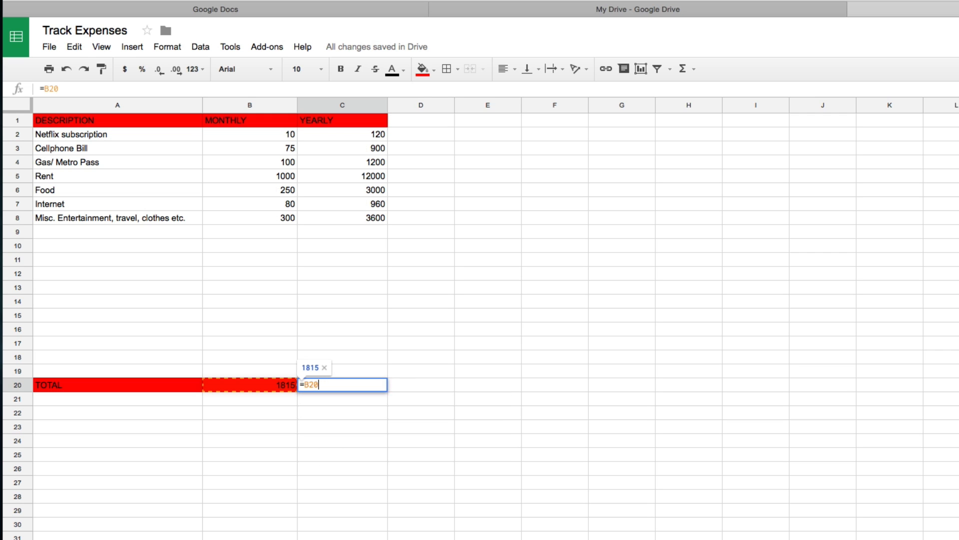
type("* 12")
key("Return")
left_click(457, 389)
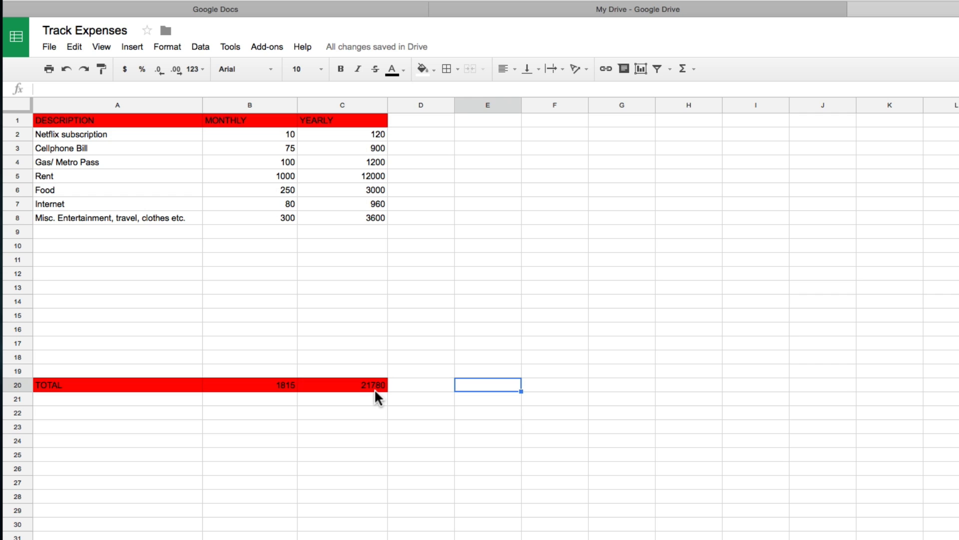
left_click(382, 415)
key("Up")
key("Up")
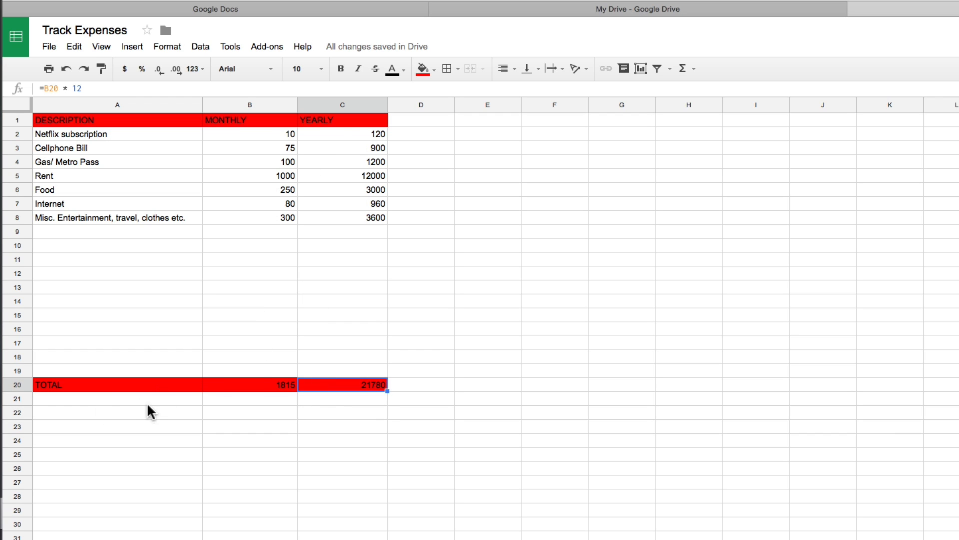
Step: Add an INCOME label in cell A21 below the total row and enter 60000 as the income in B21
double_click(77, 399)
type("INCOME")
key("Return")
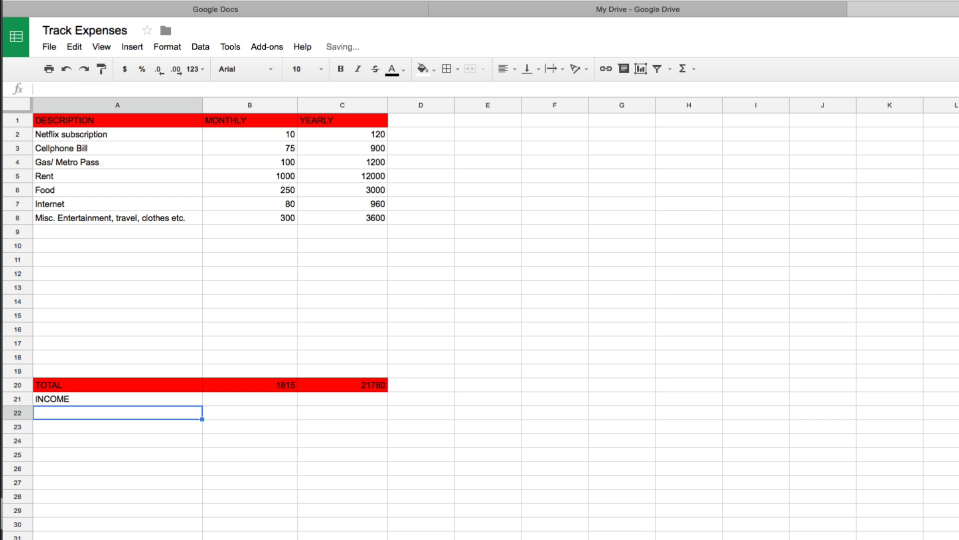
double_click(262, 399)
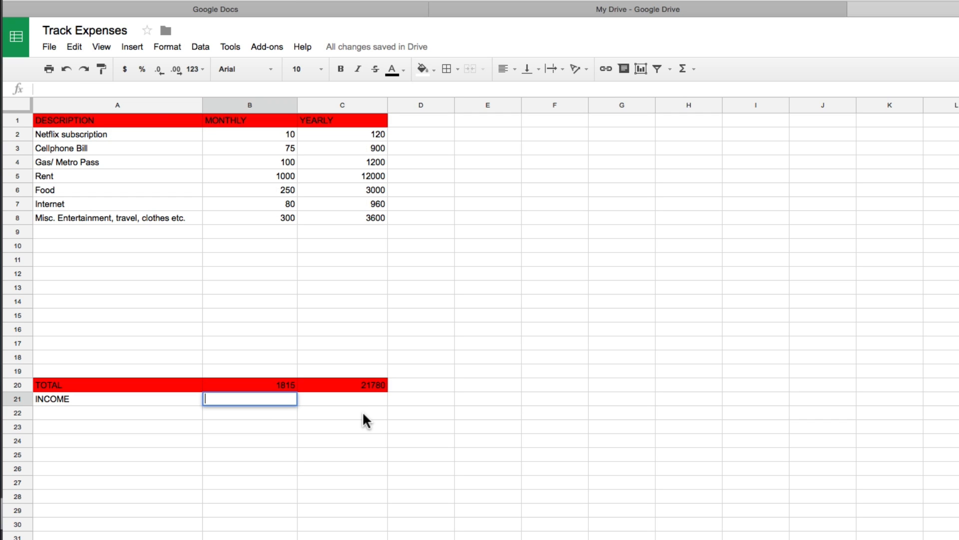
type("600000")
key("BackSpace")
left_click(299, 404)
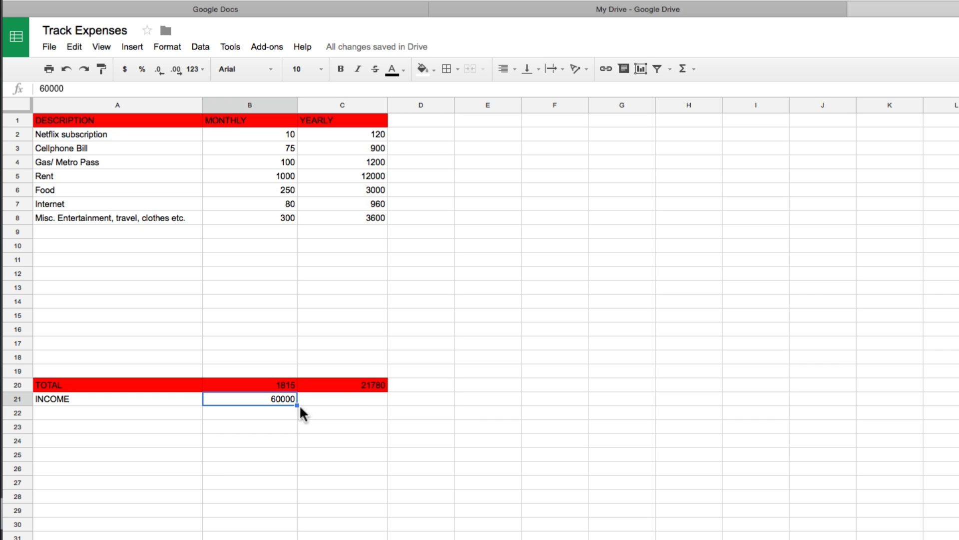
Step: Enter the formula =B21 - C20 in cell C21 to subtract the yearly expenses from the income
left_click(352, 399)
double_click(345, 399)
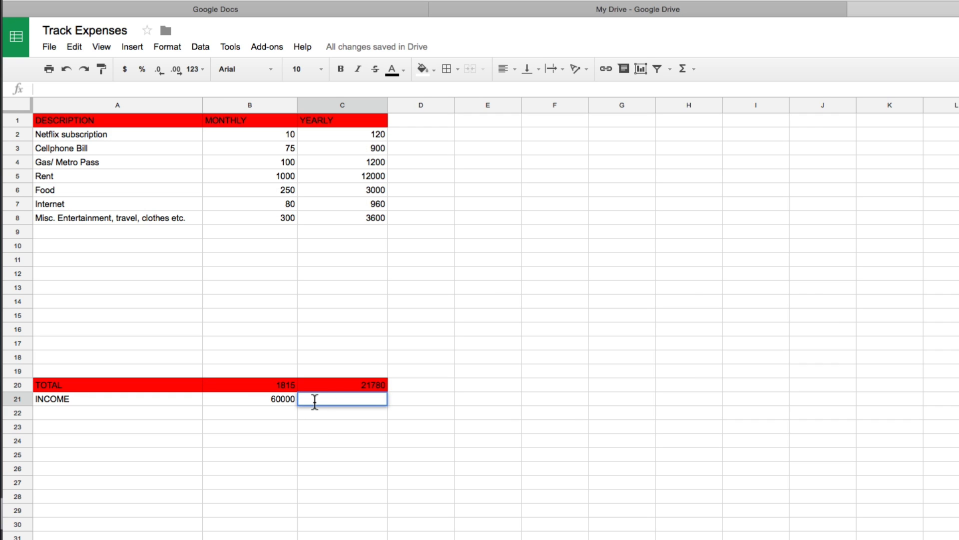
type("=")
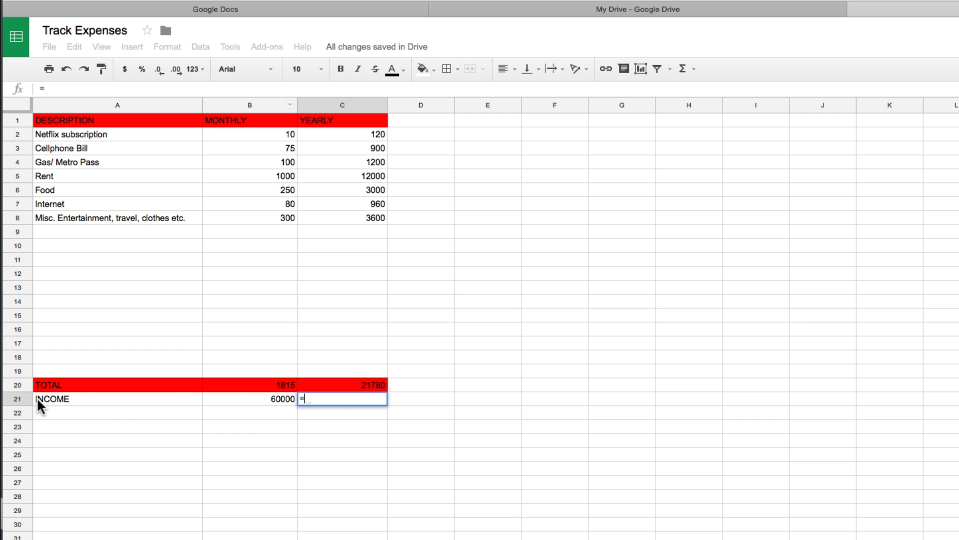
type("B21")
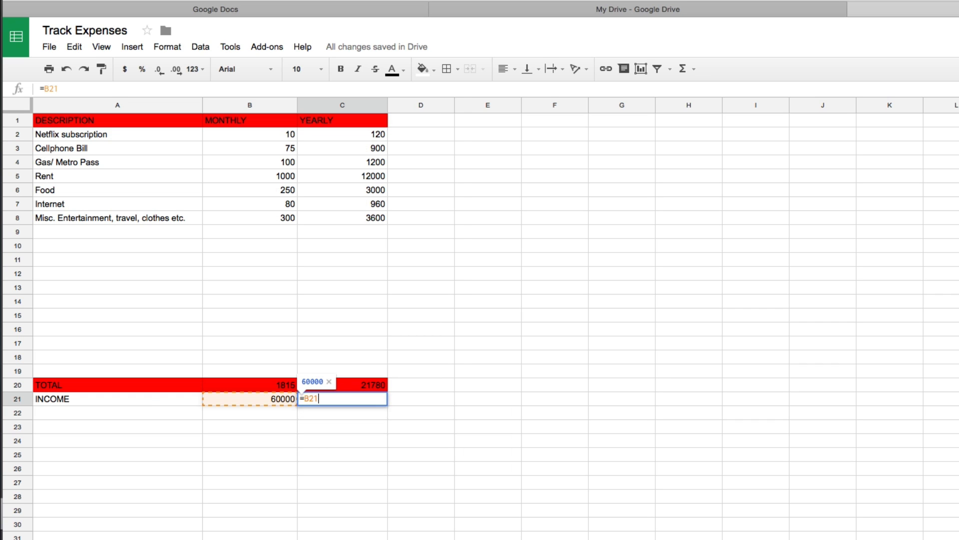
type(" -")
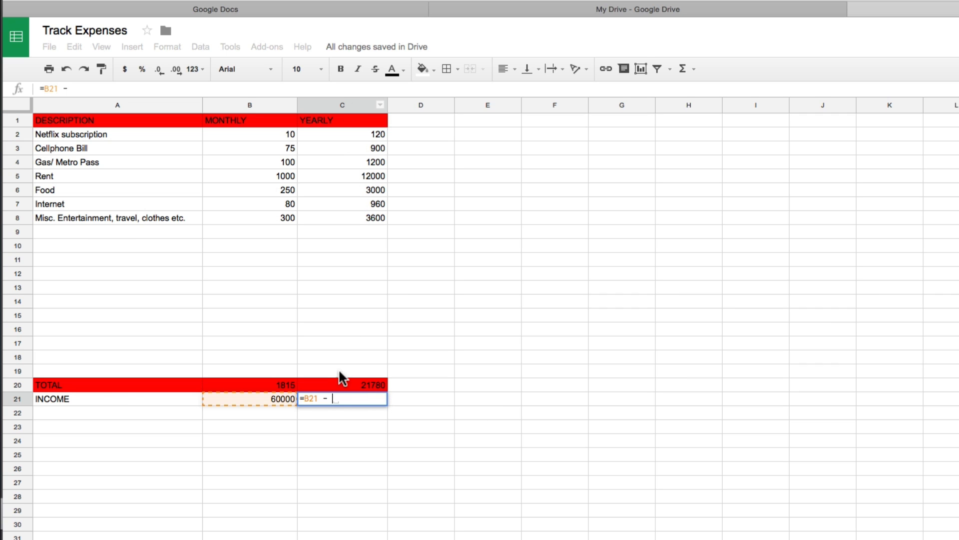
type(" C20")
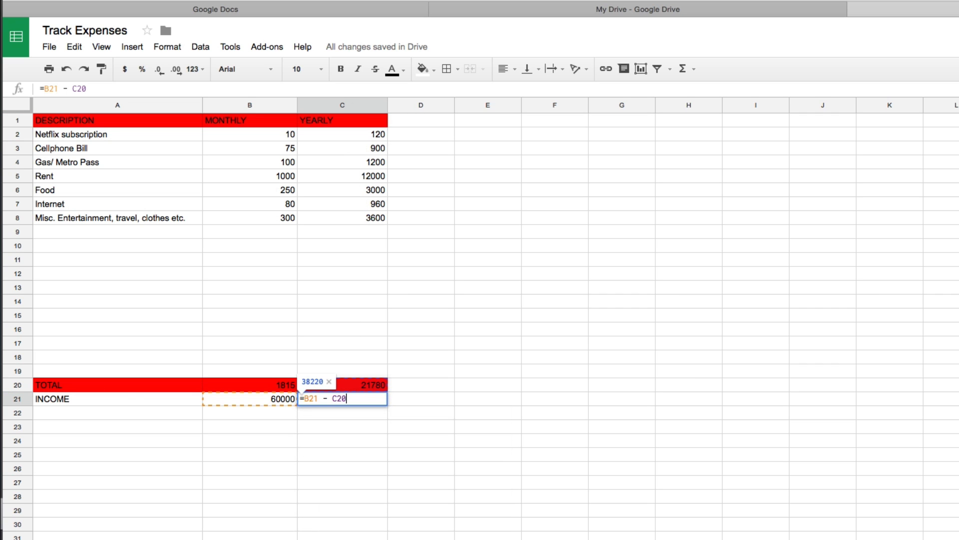
key("Return")
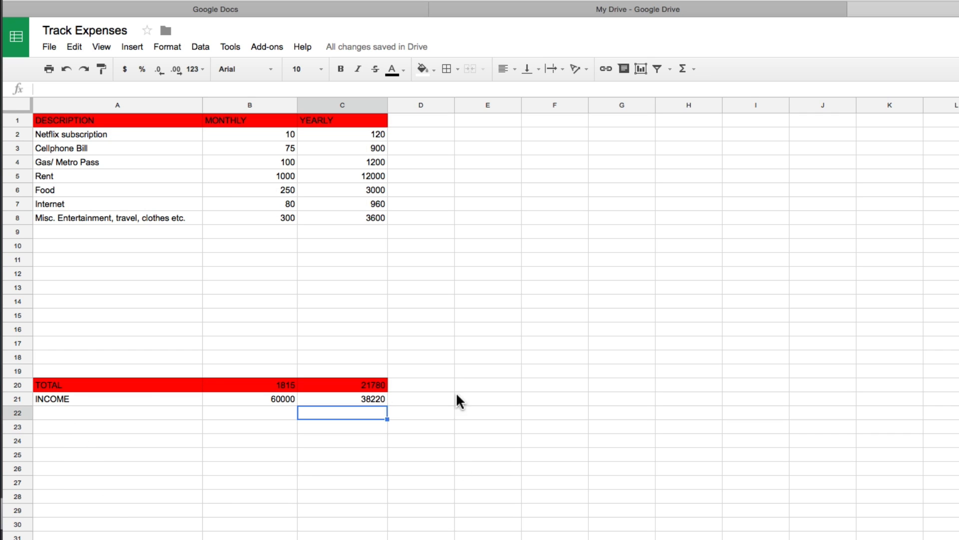
left_click(423, 385)
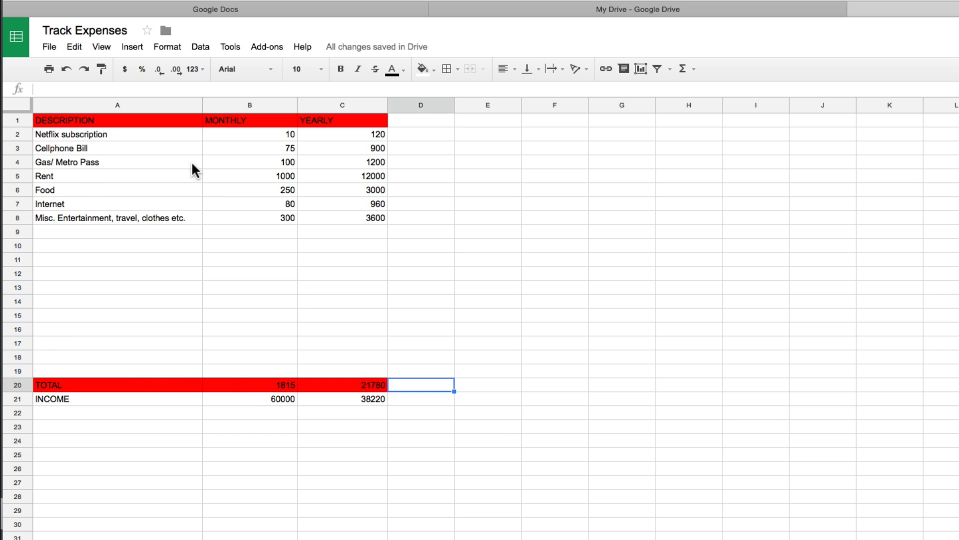
left_click(54, 131)
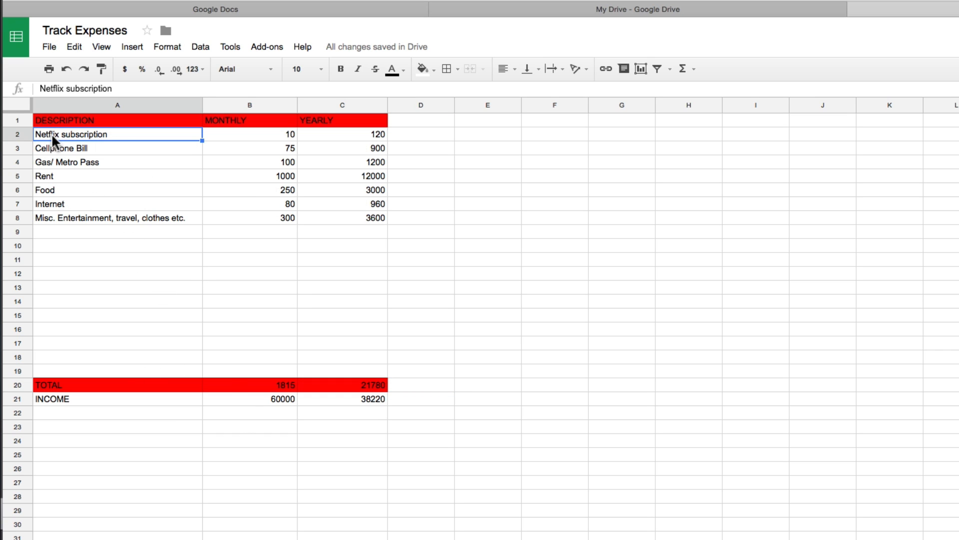
left_click(54, 185)
left_click(56, 178)
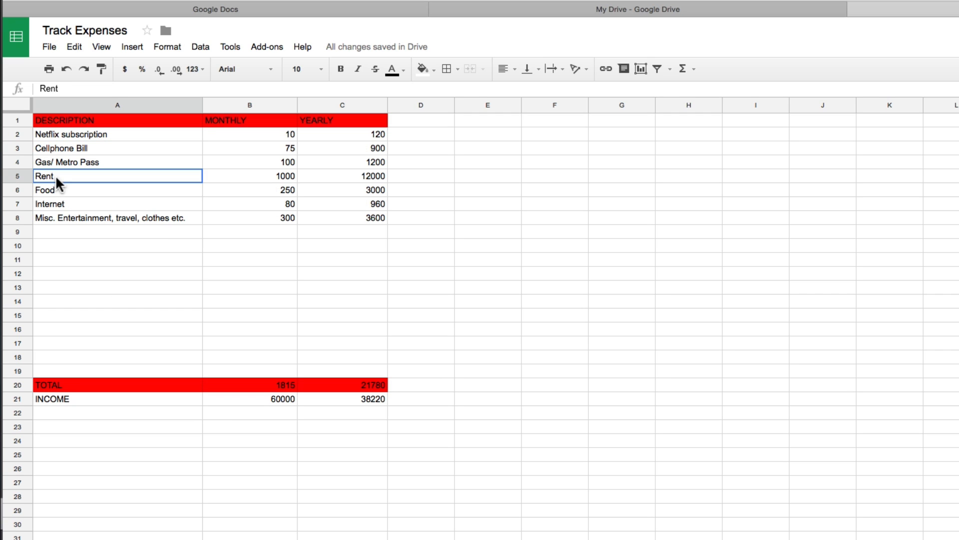
left_click(154, 217)
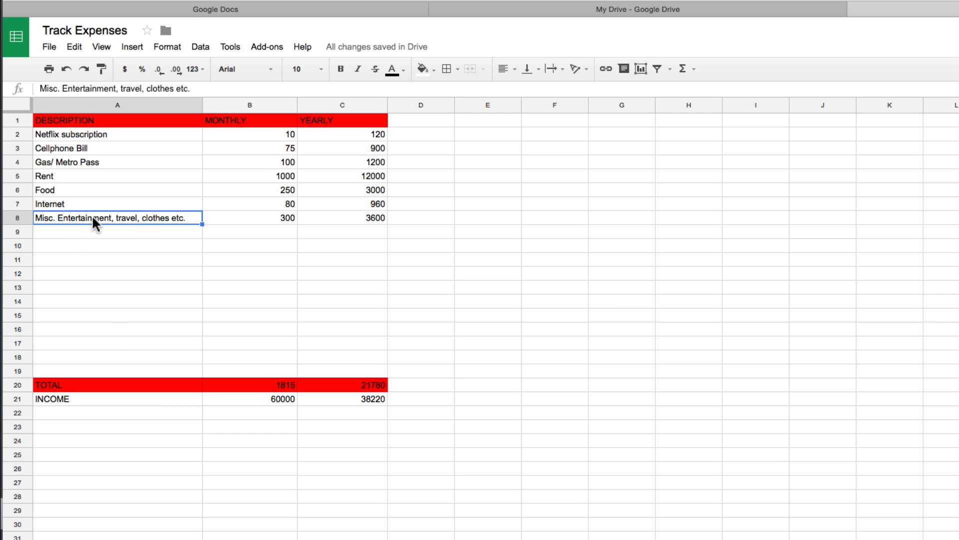
Step: Set the monthly amounts of the Cellphone Bill in B3 to 50 and of Rent in B5 to 800
double_click(272, 147)
double_click(282, 147)
type("50")
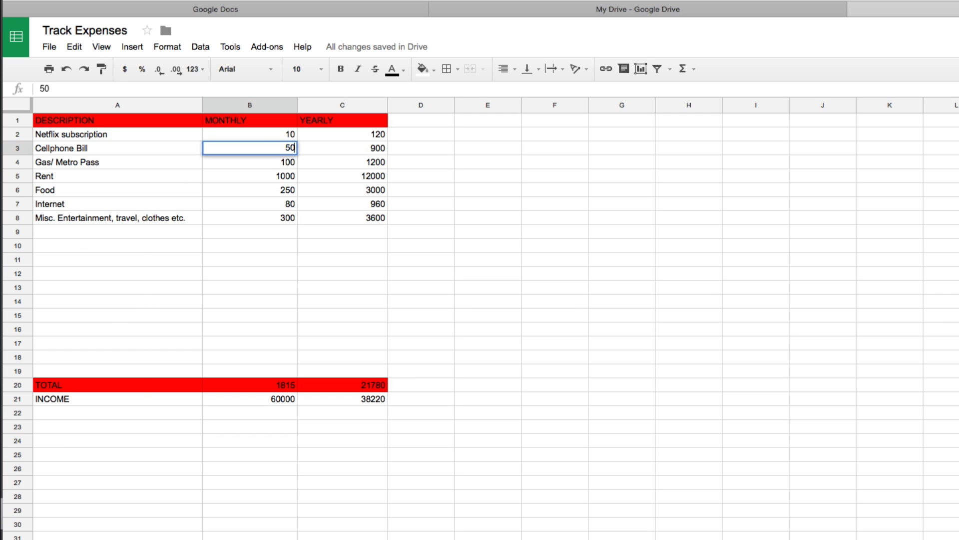
left_click(352, 259)
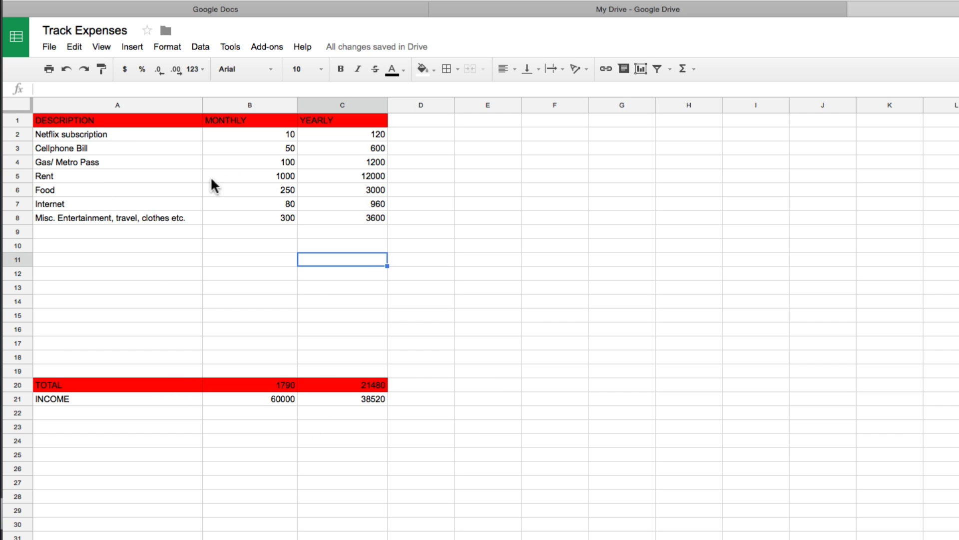
left_click(273, 171)
double_click(274, 171)
type("800")
left_click(360, 273)
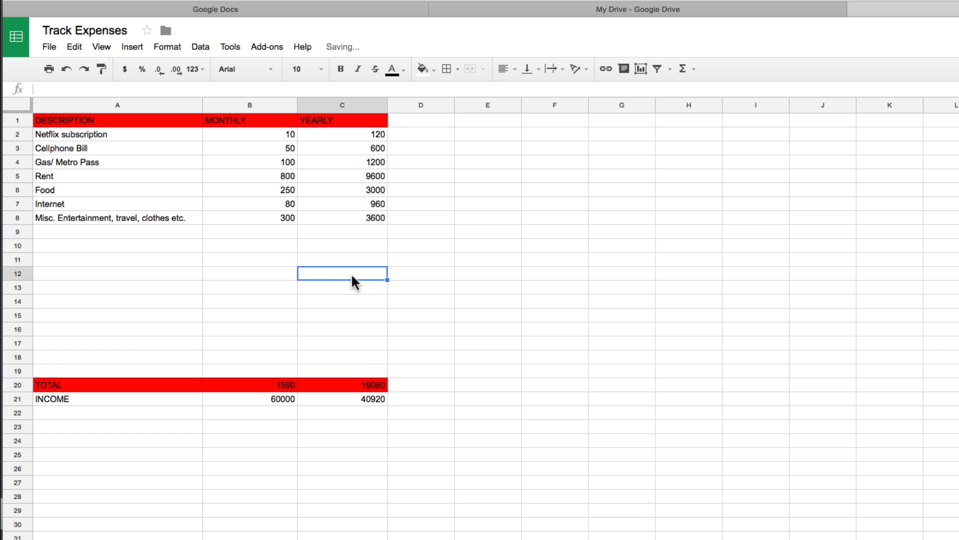
Step: Set the income in cell B21 to 18000
double_click(269, 397)
left_click_drag(268, 399, 375, 403)
type("18000")
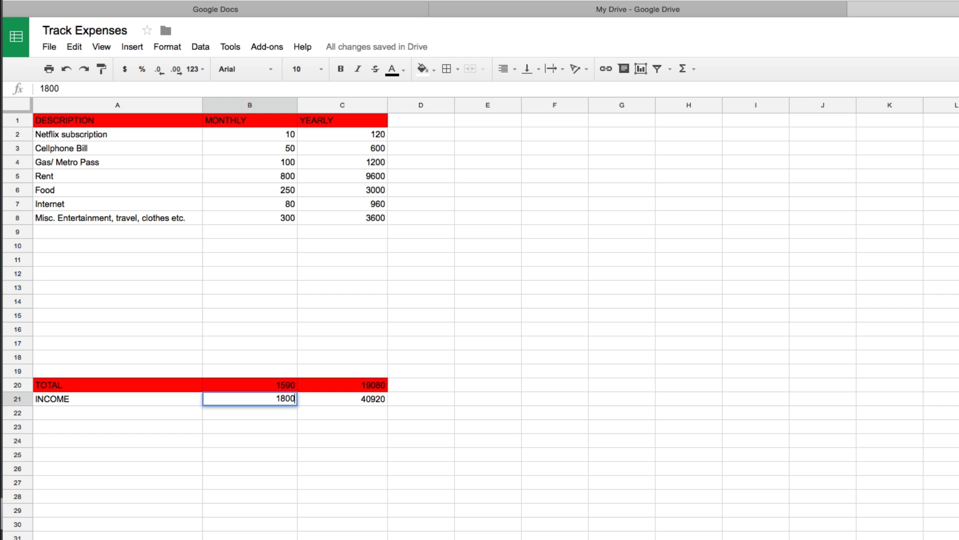
left_click(392, 453)
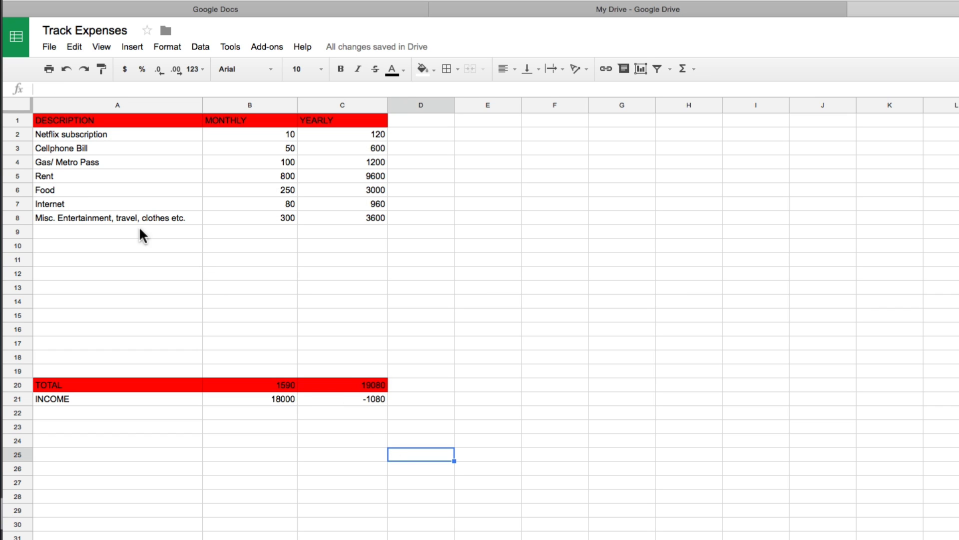
Step: Set the monthly amounts of Food in B6 to 200 and of Internet in B7 to 55
left_click(276, 191)
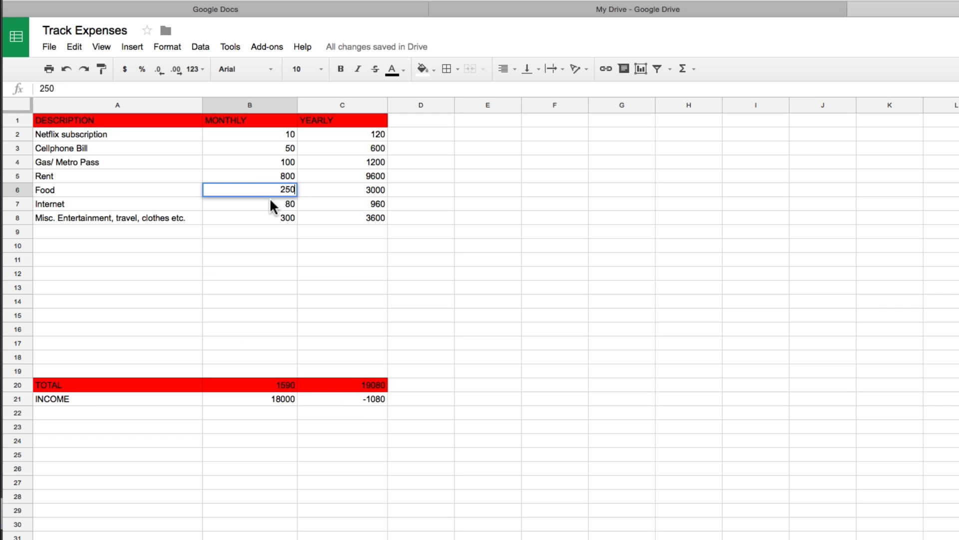
type("200")
left_click(373, 278)
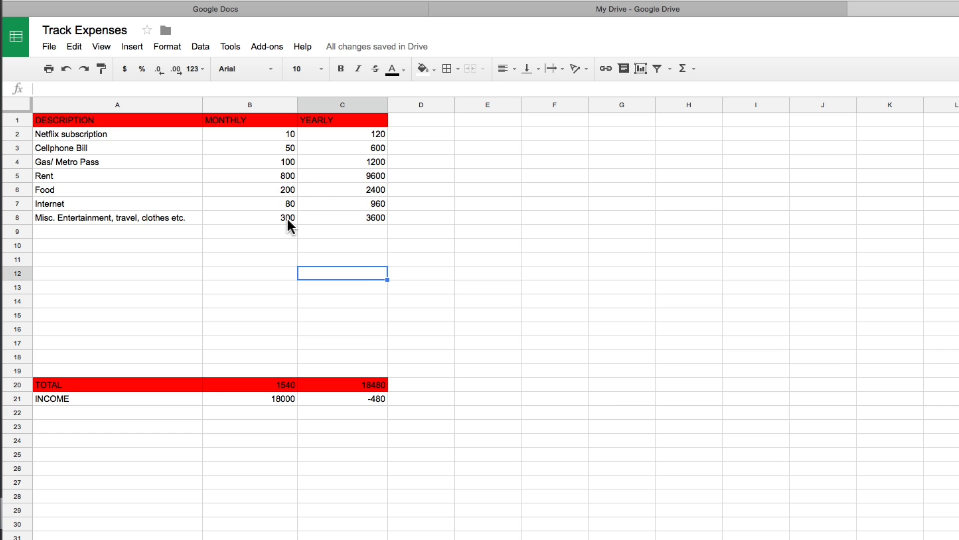
left_click(288, 202)
double_click(289, 203)
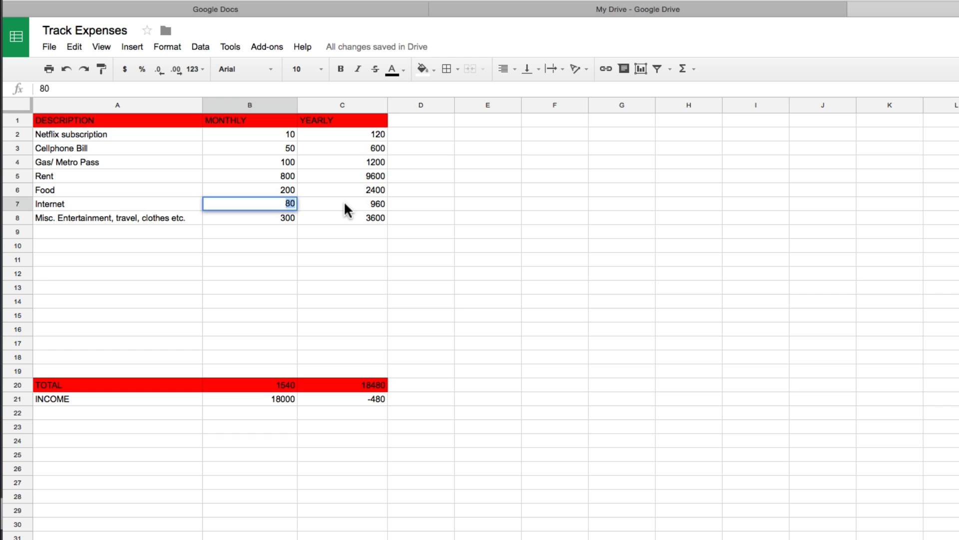
type("55")
left_click(374, 256)
Step: Set the monthly amounts of the miscellaneous expenses in B8 to 50 and of the Netflix subscription in B2 to 0
double_click(271, 218)
left_click_drag(271, 218, 358, 218)
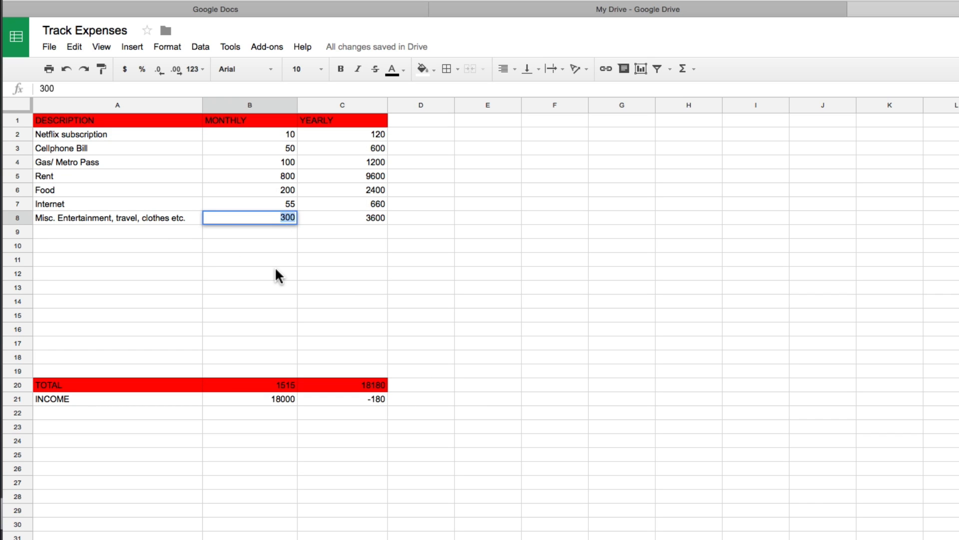
type("50")
left_click(354, 316)
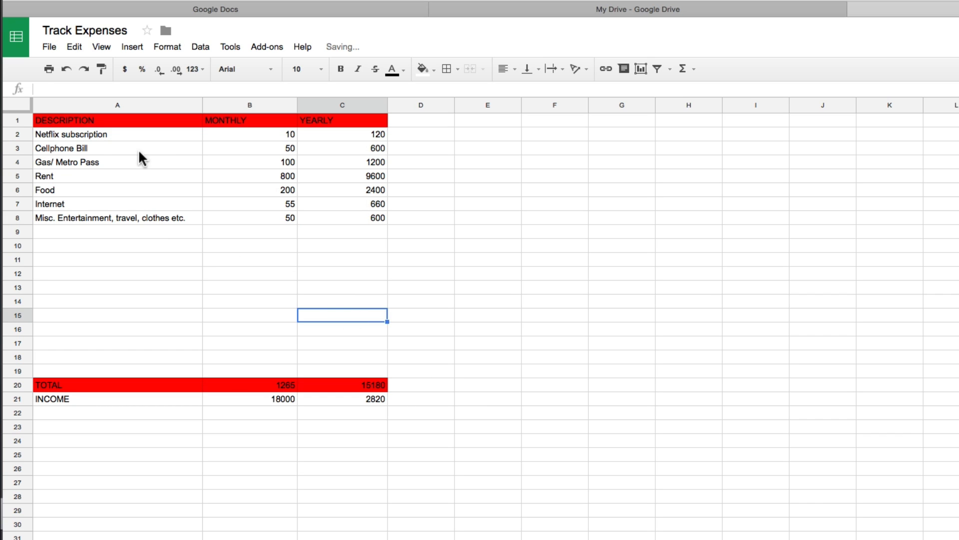
left_click(274, 133)
type("0")
left_click(386, 287)
left_click(368, 343)
left_click(472, 384)
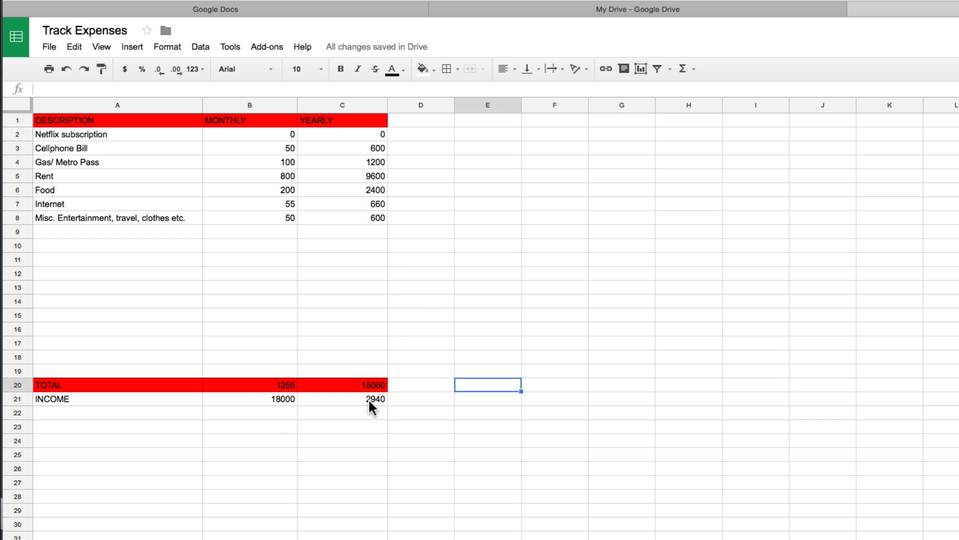
key("Left")
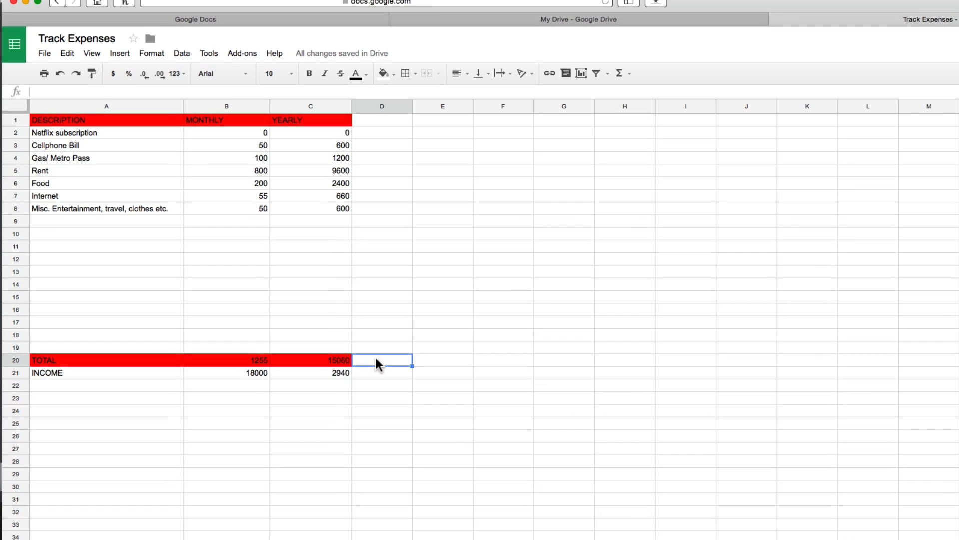